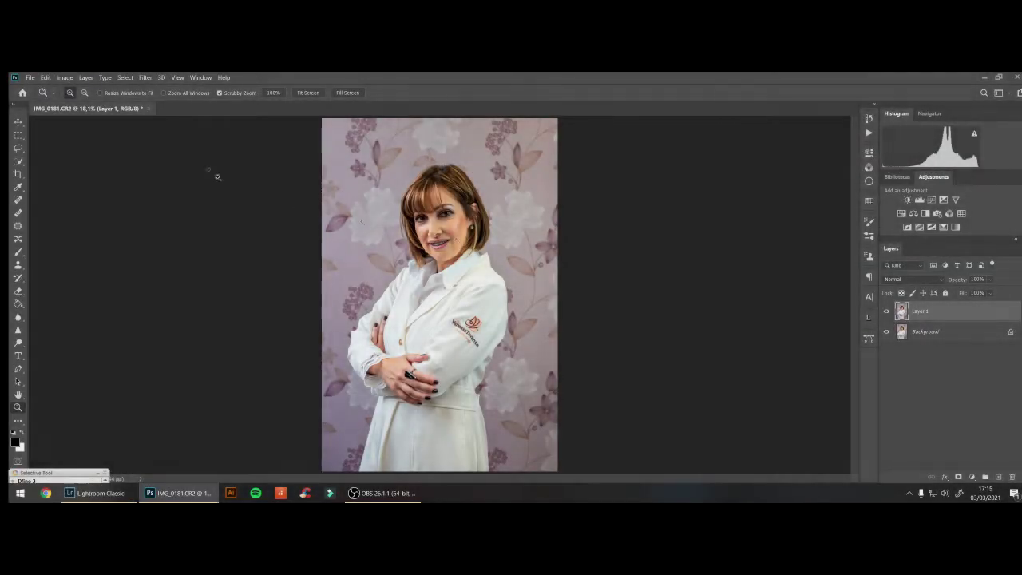
- Apply Unsharp Mask to Layer 1 with Amount 14%, Radius 150 pixels, Threshold 0
{"action": "left_click", "coordinate": [146, 79]}
{"action": "mouse_move", "coordinate": [156, 239]}
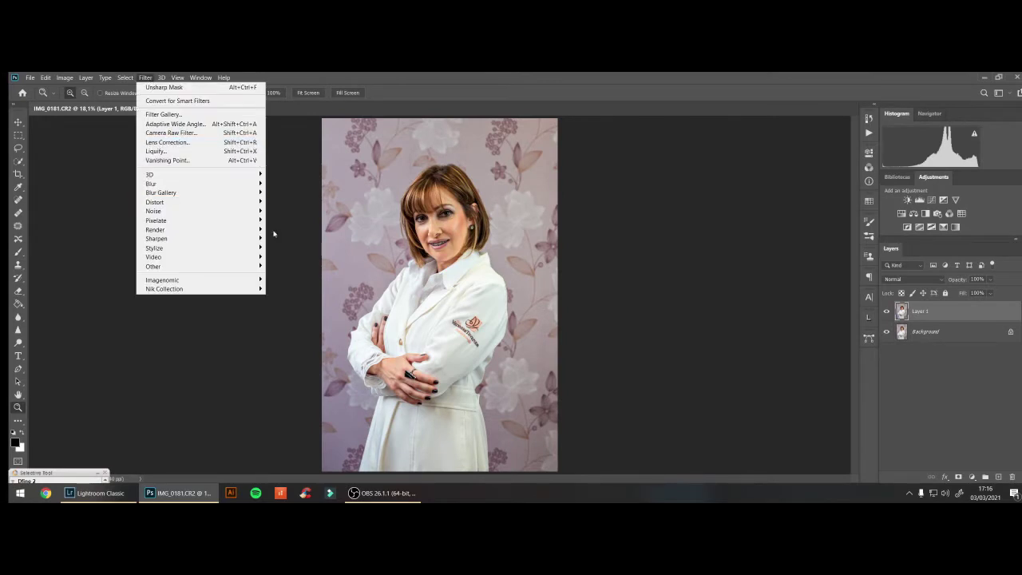
{"action": "left_click", "coordinate": [293, 284]}
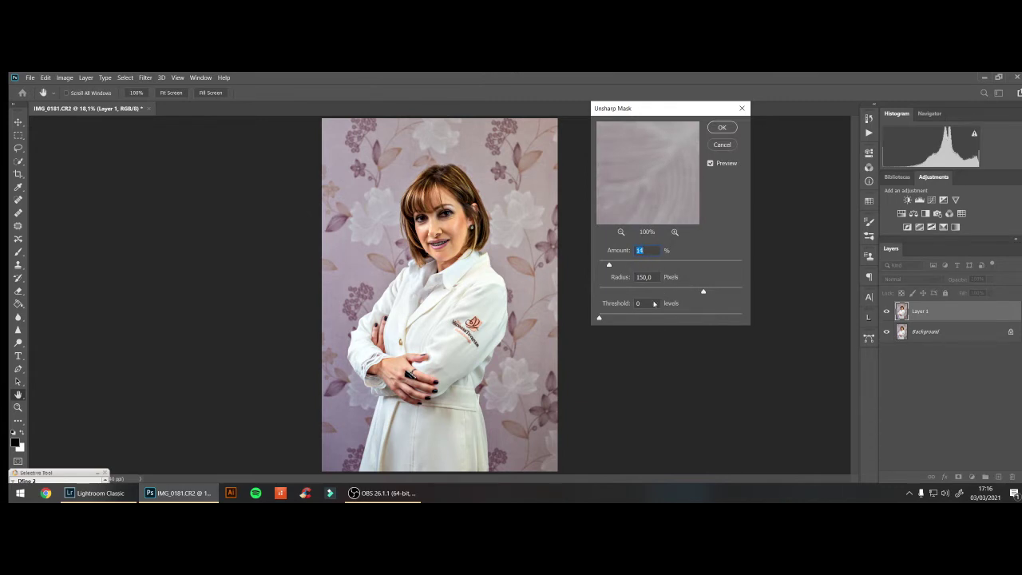
{"action": "left_click", "coordinate": [719, 128]}
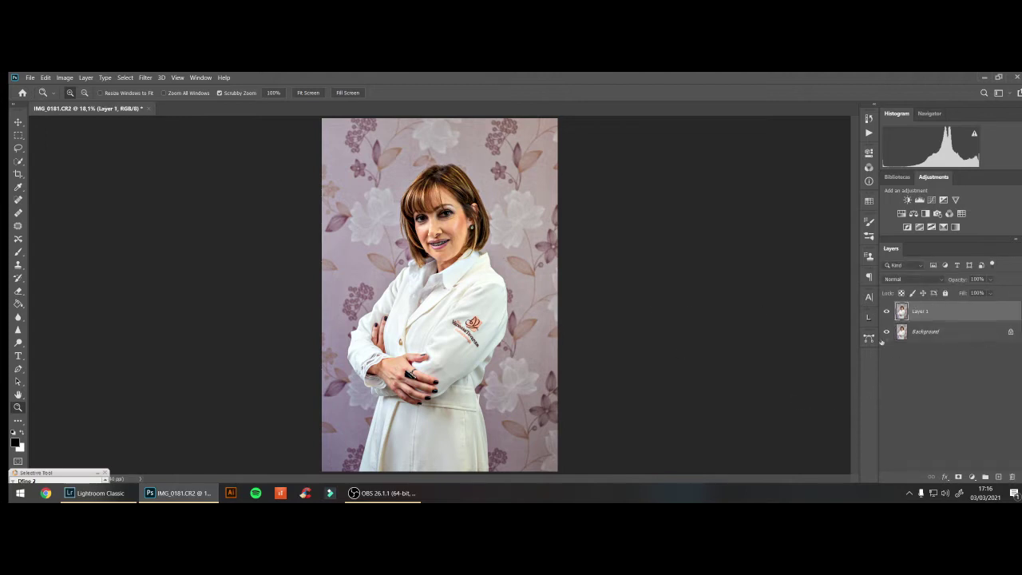
- Add a Curves adjustment above Layer 1 and raise the curve to brighten the portrait
{"action": "left_click", "coordinate": [930, 200]}
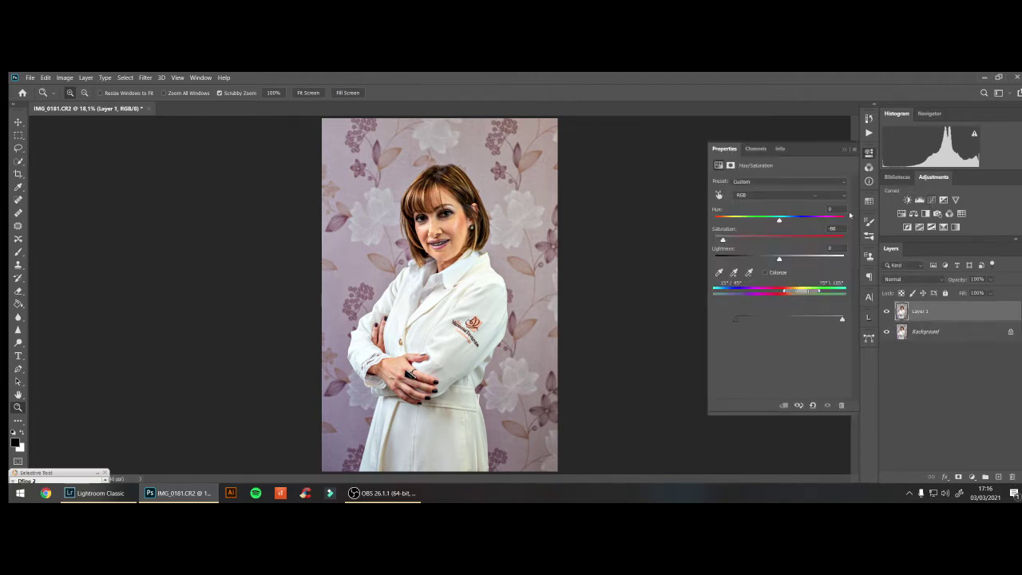
{"action": "left_click", "coordinate": [842, 196]}
{"action": "left_click_drag", "start_coordinate": [786, 262], "coordinate": [807, 237]}
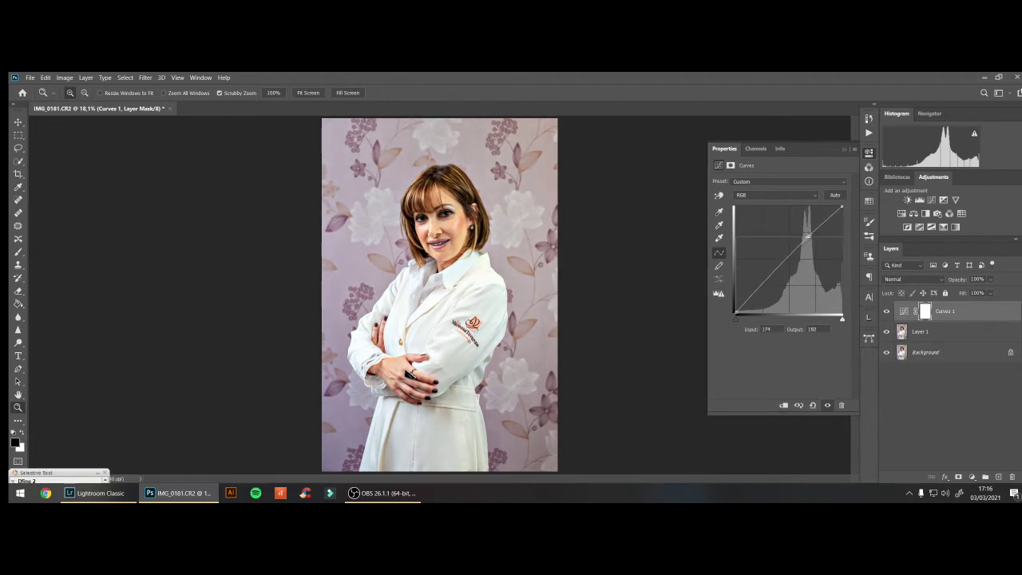
{"action": "left_click_drag", "start_coordinate": [806, 237], "coordinate": [815, 230]}
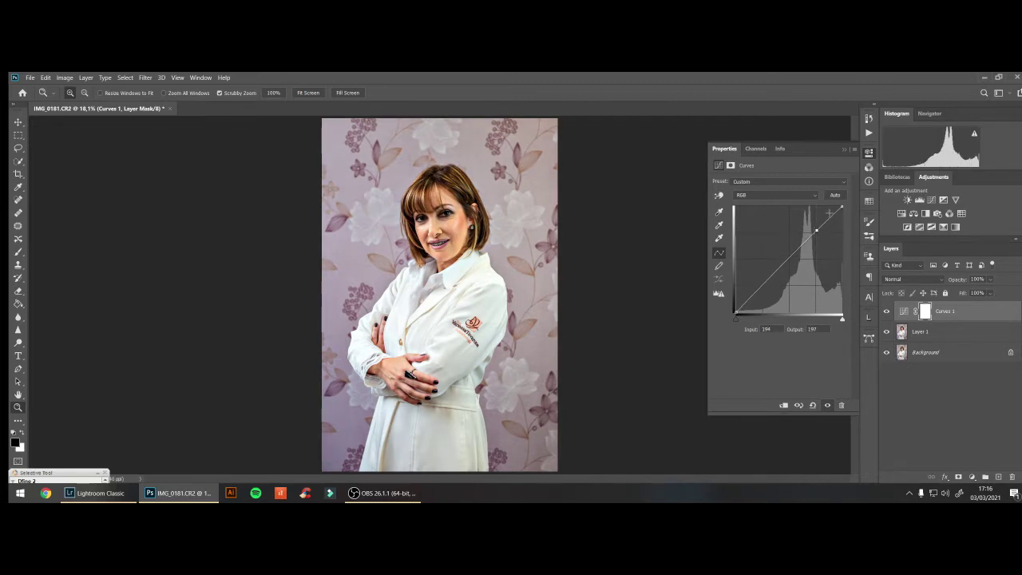
- Select Curves 1 together with Layer 1 and merge them with Ctrl+E
{"action": "left_click", "coordinate": [967, 352]}
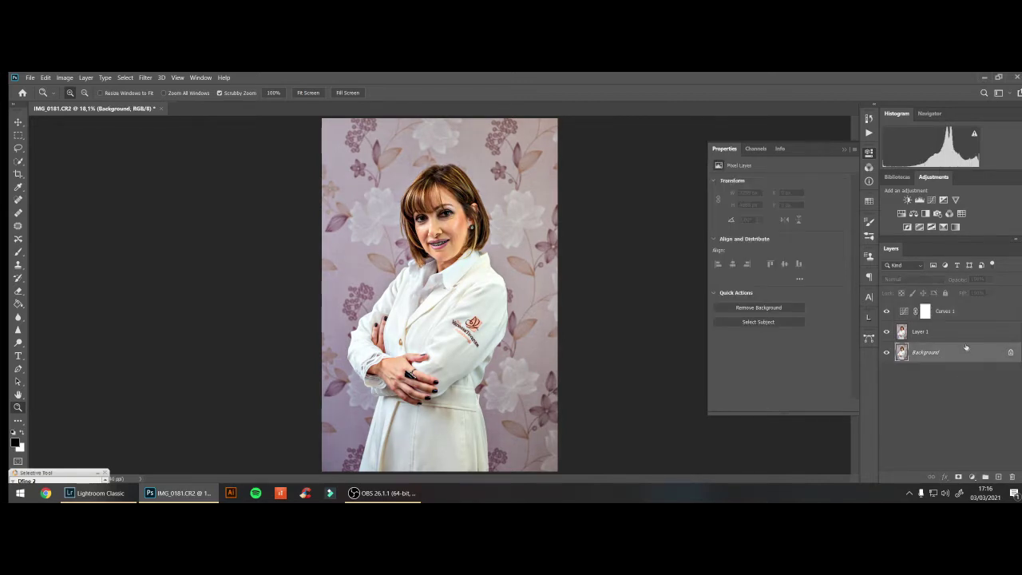
{"action": "left_click", "coordinate": [949, 315]}
{"action": "left_click", "coordinate": [932, 356], "text": "shift"}
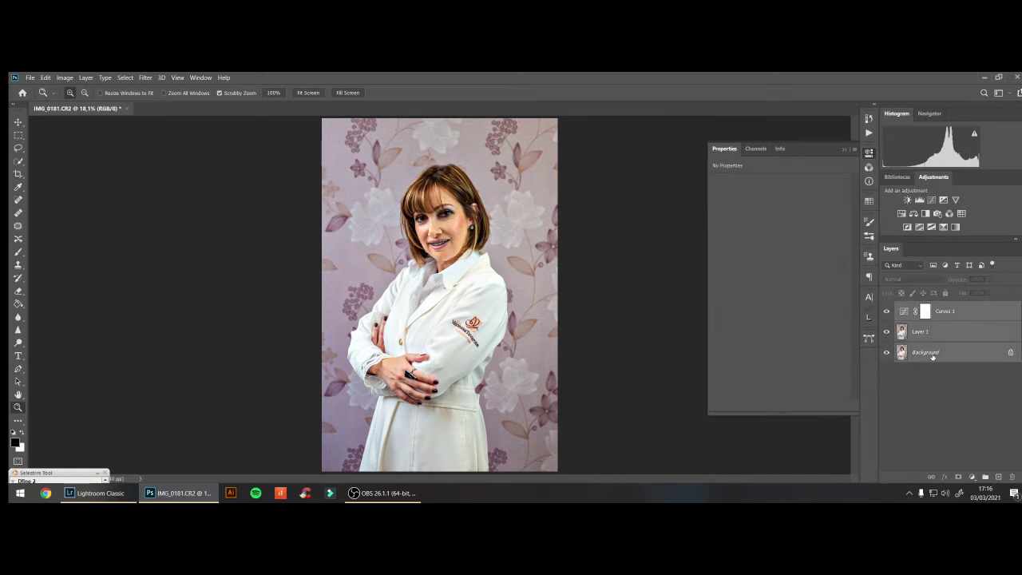
{"action": "left_click", "coordinate": [931, 353], "text": "ctrl"}
{"action": "key", "text": "ctrl+e"}
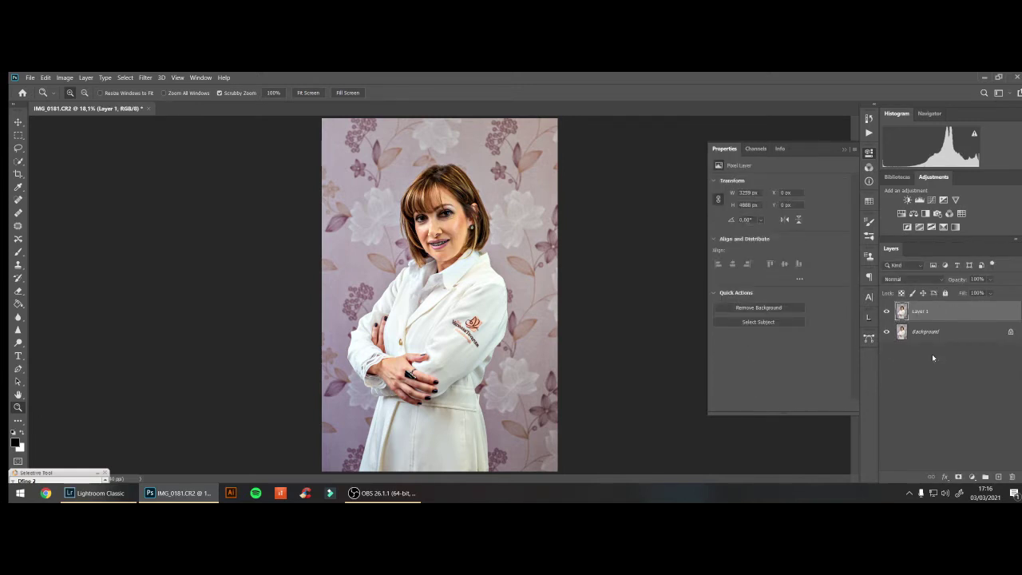
- Add a Hue/Saturation adjustment layer and adjust the Greens saturation
{"action": "left_click", "coordinate": [971, 477]}
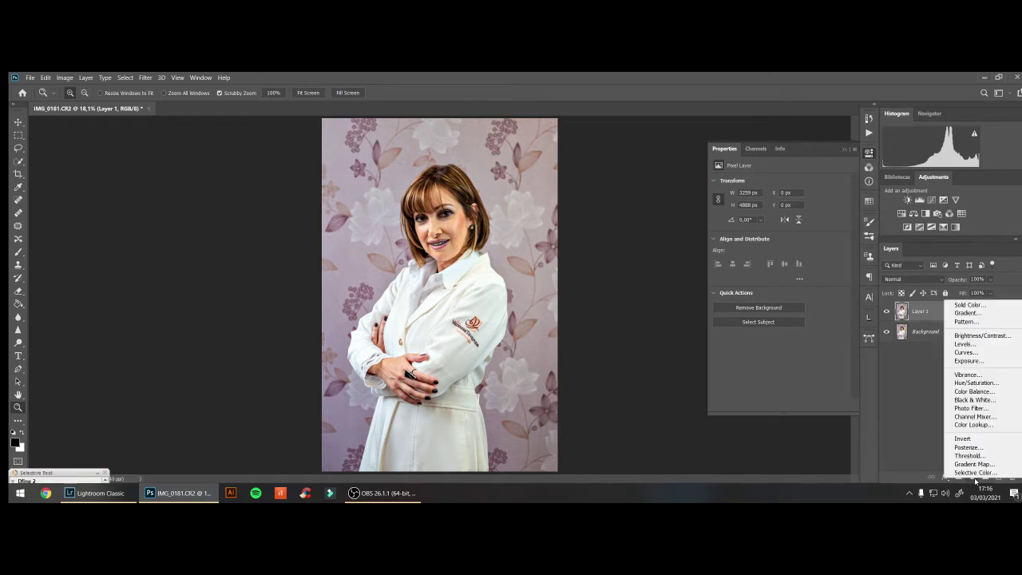
{"action": "left_click", "coordinate": [976, 383]}
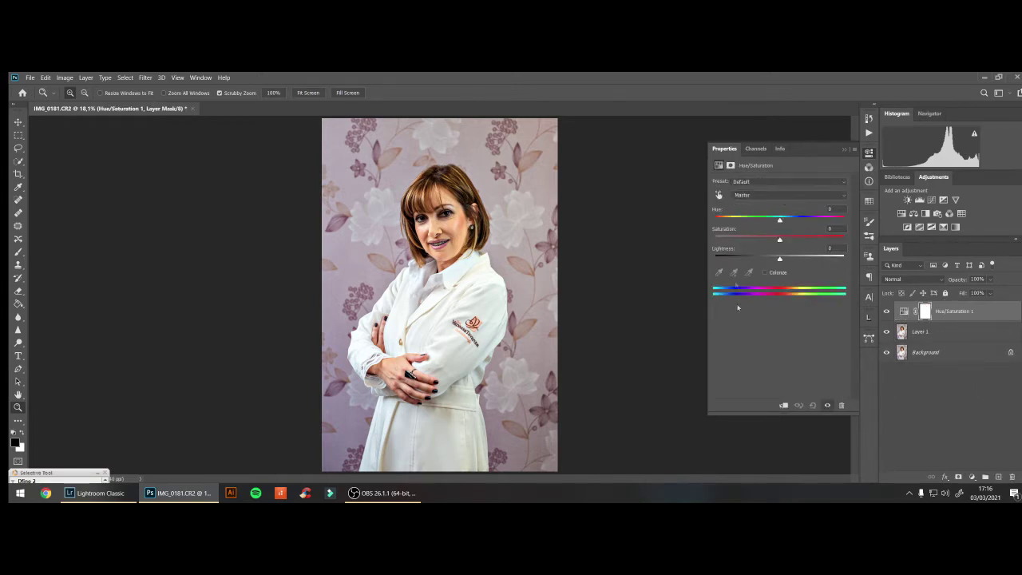
{"action": "left_click", "coordinate": [777, 196]}
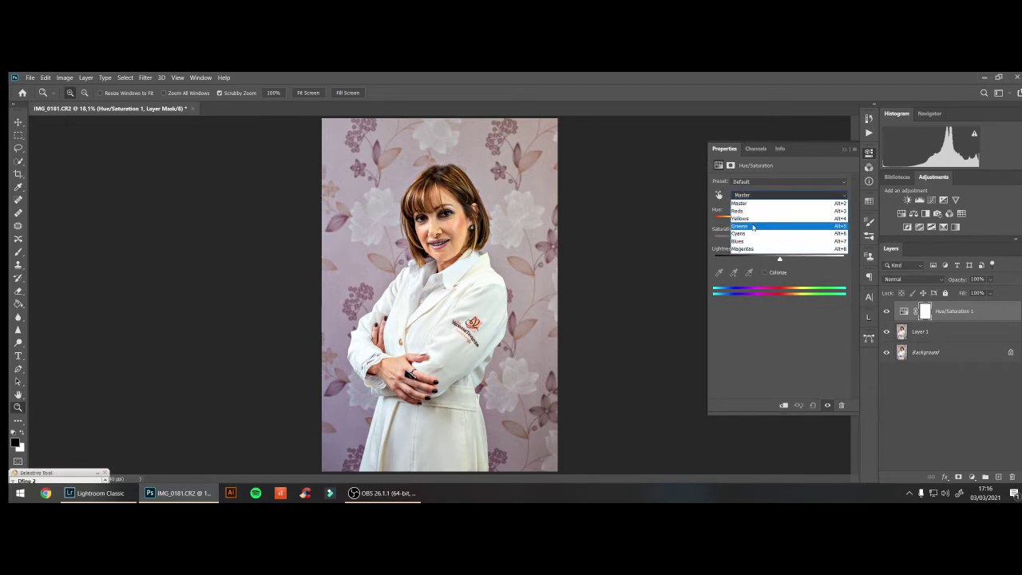
{"action": "left_click", "coordinate": [752, 228]}
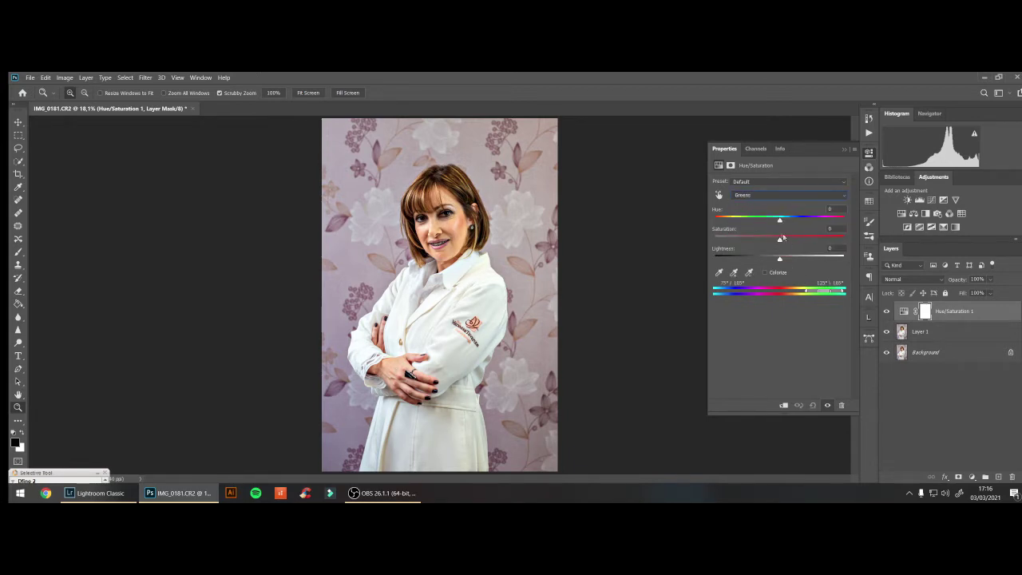
{"action": "mouse_move", "coordinate": [780, 239]}
{"action": "left_mouse_down"}
{"action": "mouse_move", "coordinate": [853, 242]}
{"action": "mouse_move", "coordinate": [738, 243]}
{"action": "left_mouse_up"}
{"action": "mouse_move", "coordinate": [812, 242]}
{"action": "left_mouse_down"}
{"action": "mouse_move", "coordinate": [840, 254]}
{"action": "mouse_move", "coordinate": [679, 236]}
{"action": "left_mouse_up"}
- Fully desaturate the Cyans and strongly desaturate the Blues on the coat
{"action": "left_click", "coordinate": [752, 196]}
{"action": "left_click", "coordinate": [766, 246]}
{"action": "left_click_drag", "start_coordinate": [812, 246], "coordinate": [845, 253]}
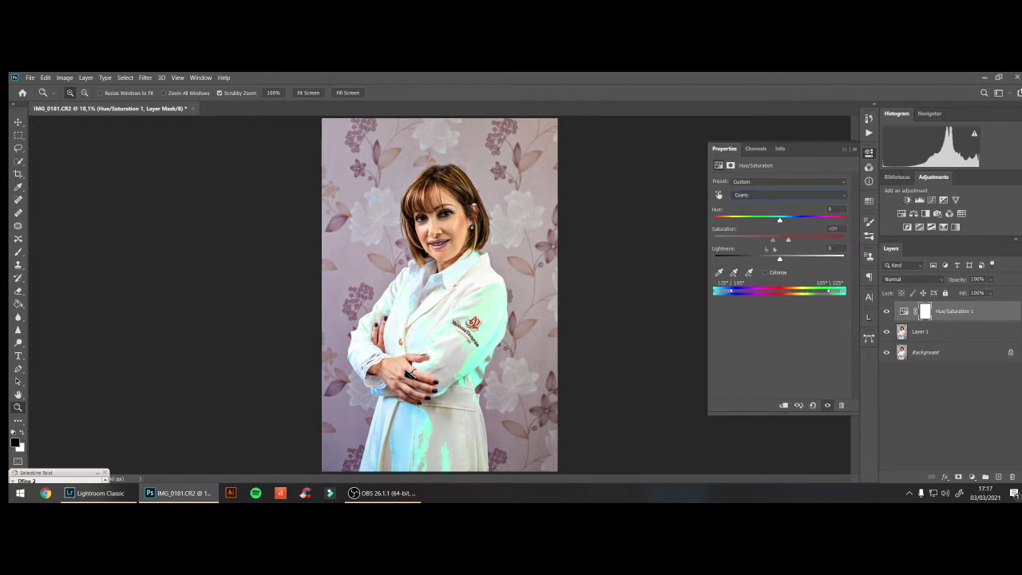
{"action": "left_click_drag", "start_coordinate": [773, 249], "coordinate": [678, 244]}
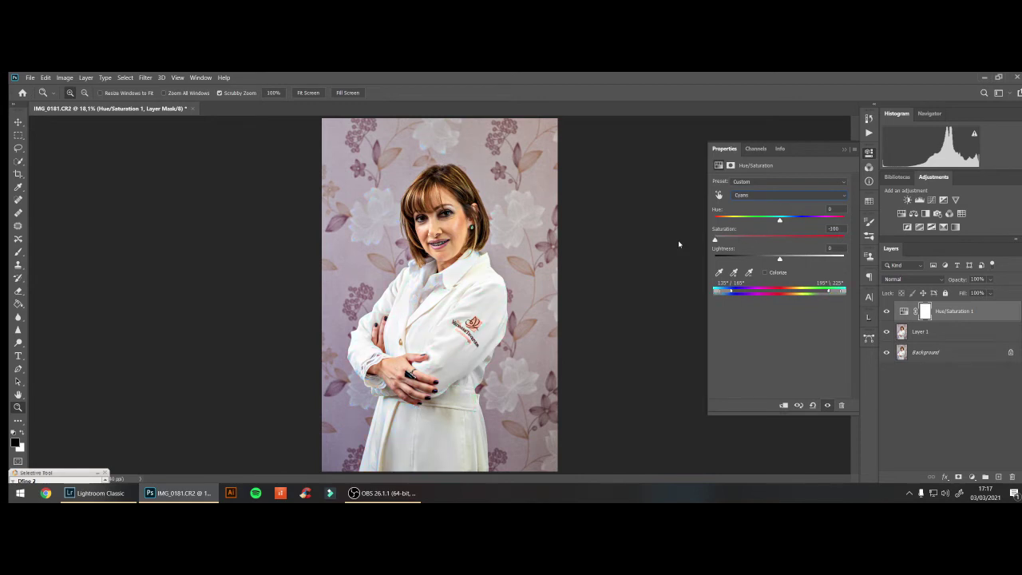
{"action": "left_click", "coordinate": [749, 200]}
{"action": "left_click", "coordinate": [778, 244]}
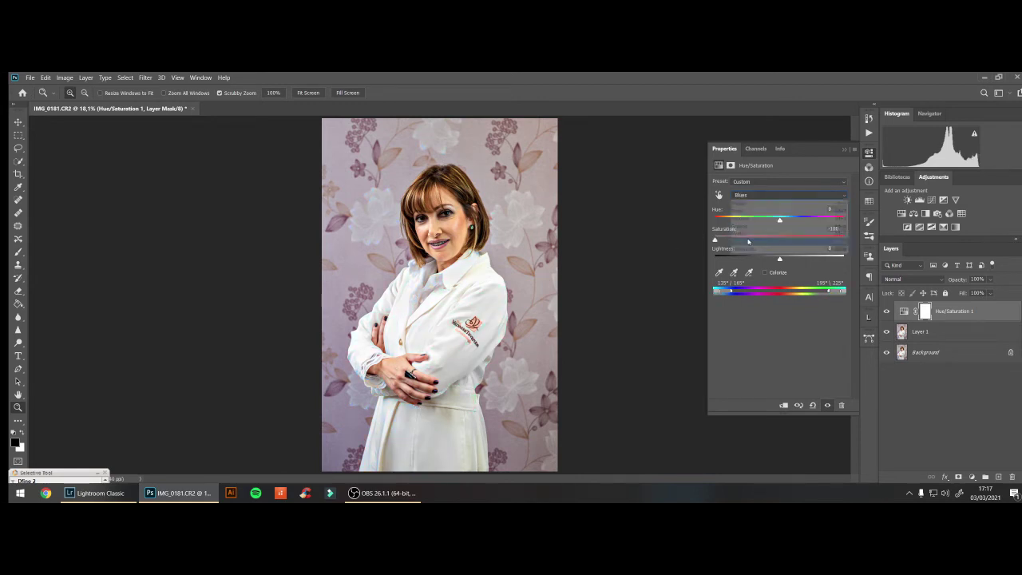
{"action": "left_click_drag", "start_coordinate": [844, 239], "coordinate": [721, 241]}
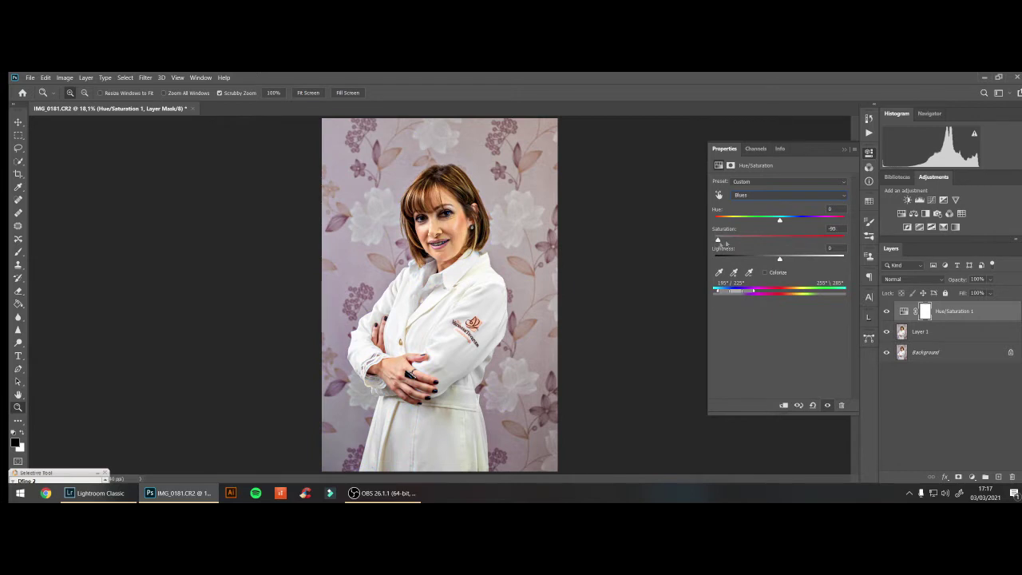
- Cut the Yellows saturation to -92 and close the Hue/Saturation properties
{"action": "left_click", "coordinate": [772, 196]}
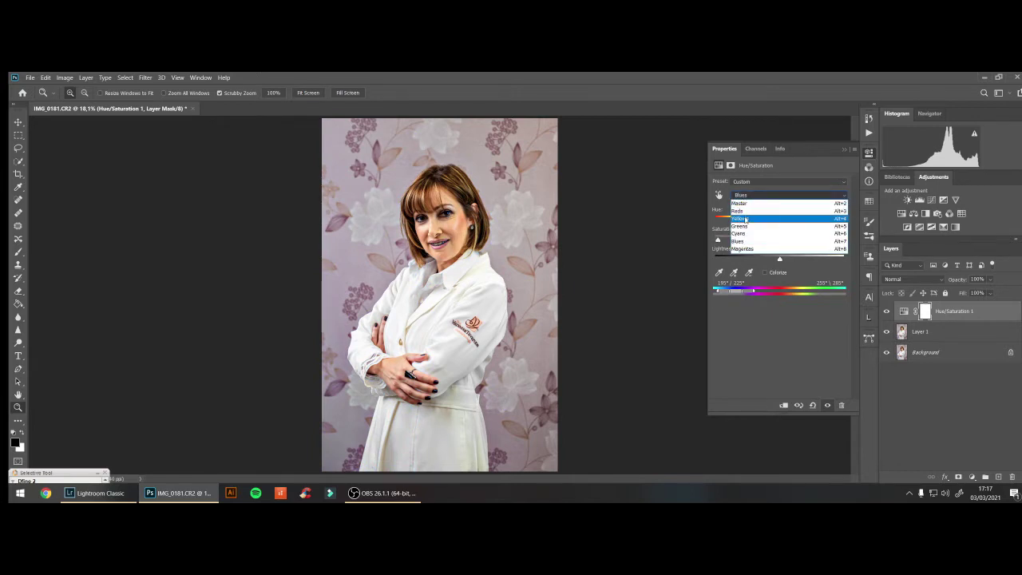
{"action": "left_click", "coordinate": [745, 219]}
{"action": "left_click_drag", "start_coordinate": [792, 237], "coordinate": [721, 241]}
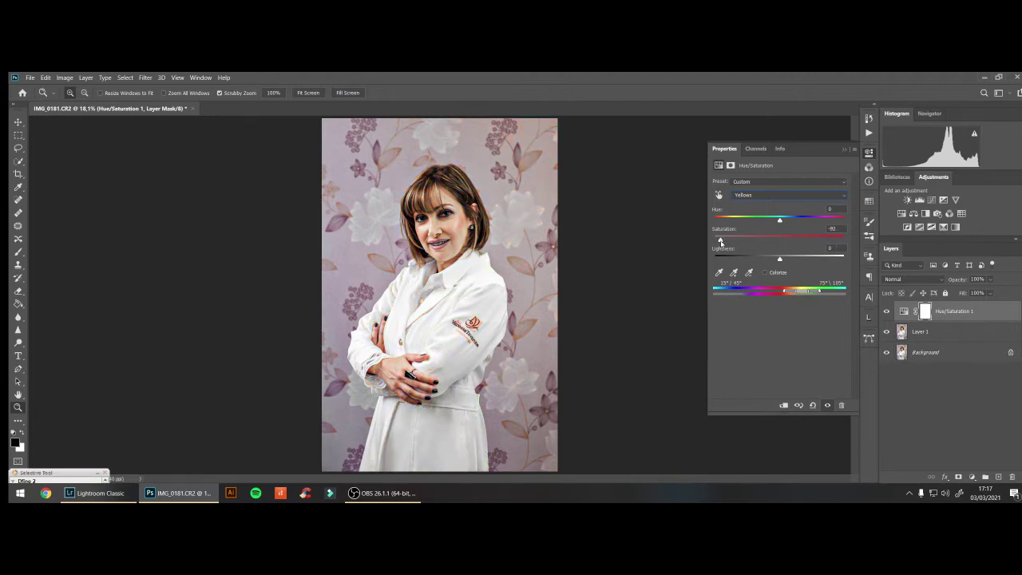
{"action": "left_click", "coordinate": [843, 151]}
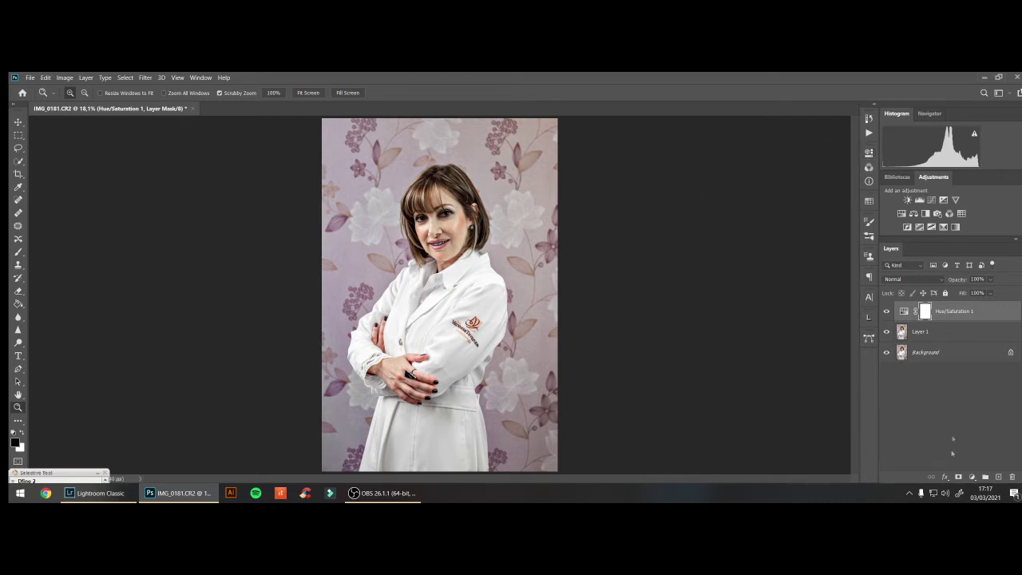
- Replace Hue/Saturation 1's white mask with a black mask hiding the adjustment
{"action": "left_click", "coordinate": [904, 312]}
{"action": "left_click", "coordinate": [926, 311]}
{"action": "left_click_drag", "start_coordinate": [925, 311], "coordinate": [1012, 476]}
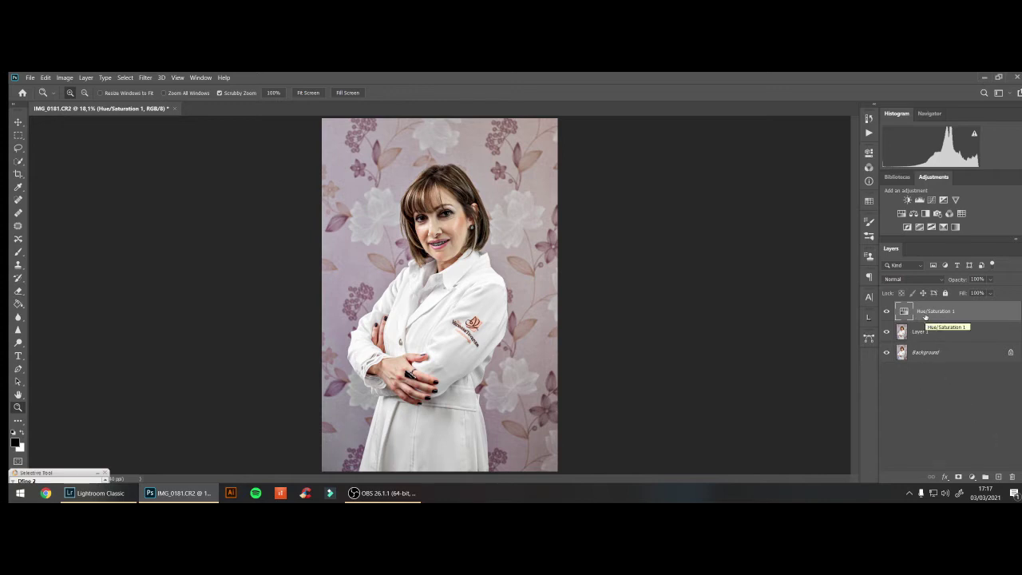
{"action": "left_click", "coordinate": [924, 335]}
{"action": "left_click", "coordinate": [937, 312]}
{"action": "left_click", "coordinate": [958, 477], "text": "alt"}
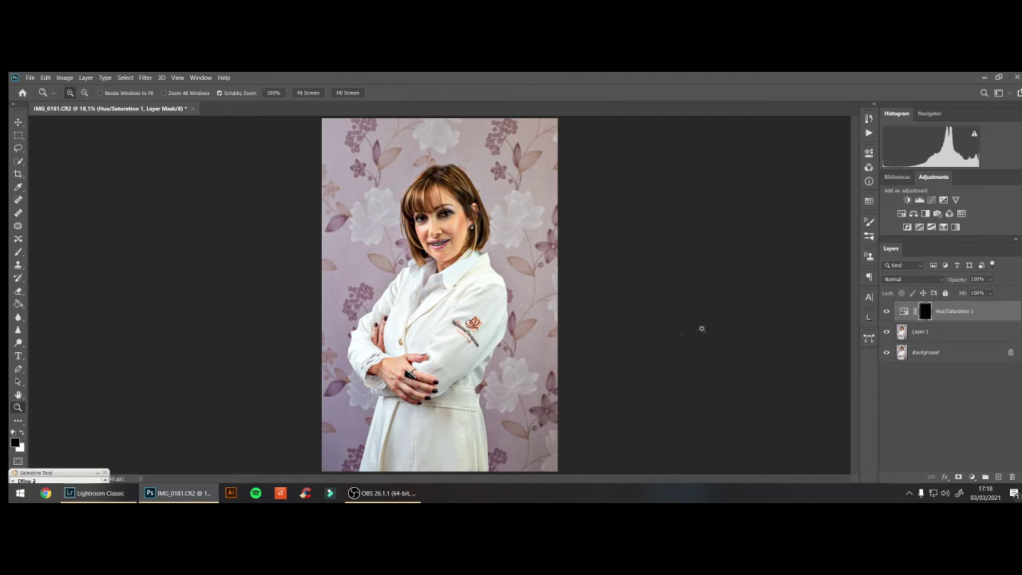
- Zoom in on the coat and pick the regular Brush at 100% flow
{"action": "left_click", "coordinate": [469, 368]}
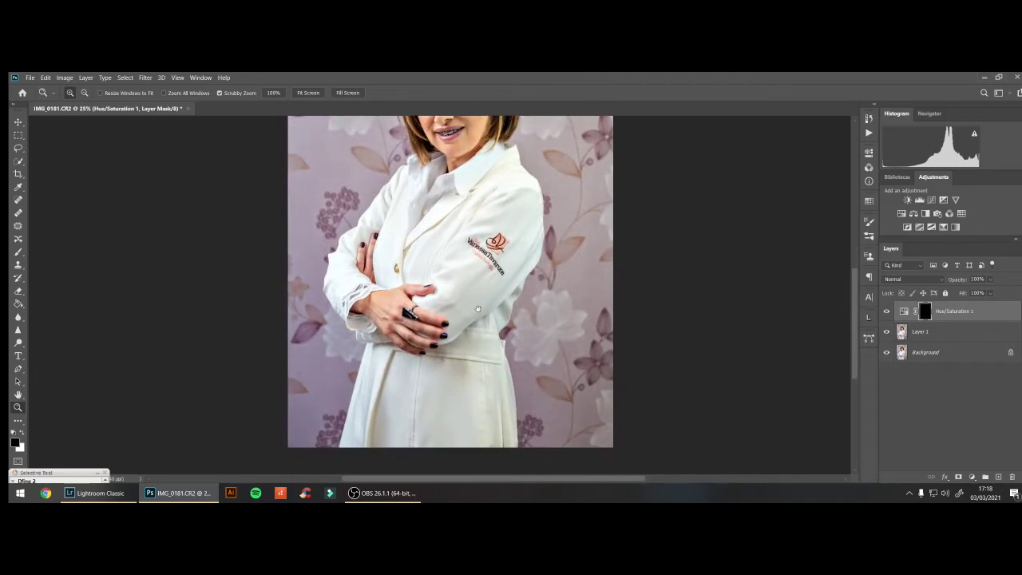
{"action": "key", "text": "b"}
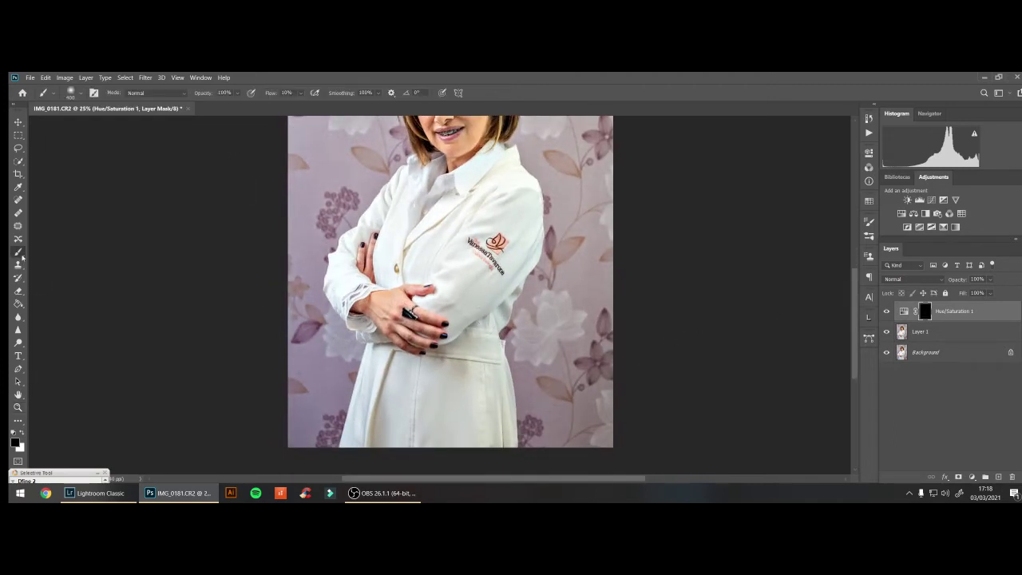
{"action": "right_click", "coordinate": [20, 256]}
{"action": "left_click", "coordinate": [46, 254]}
{"action": "right_click", "coordinate": [21, 256]}
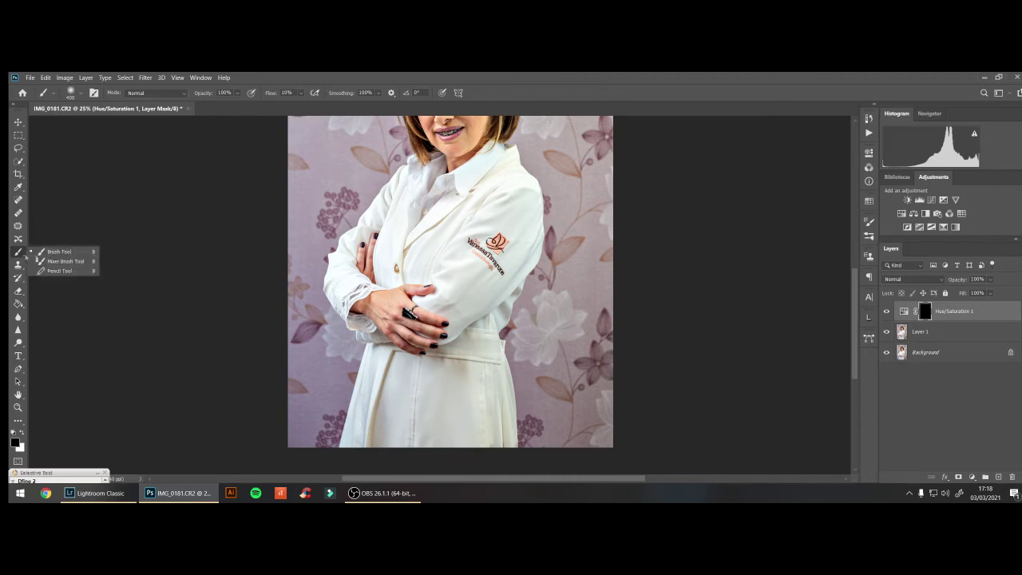
{"action": "left_click", "coordinate": [299, 93]}
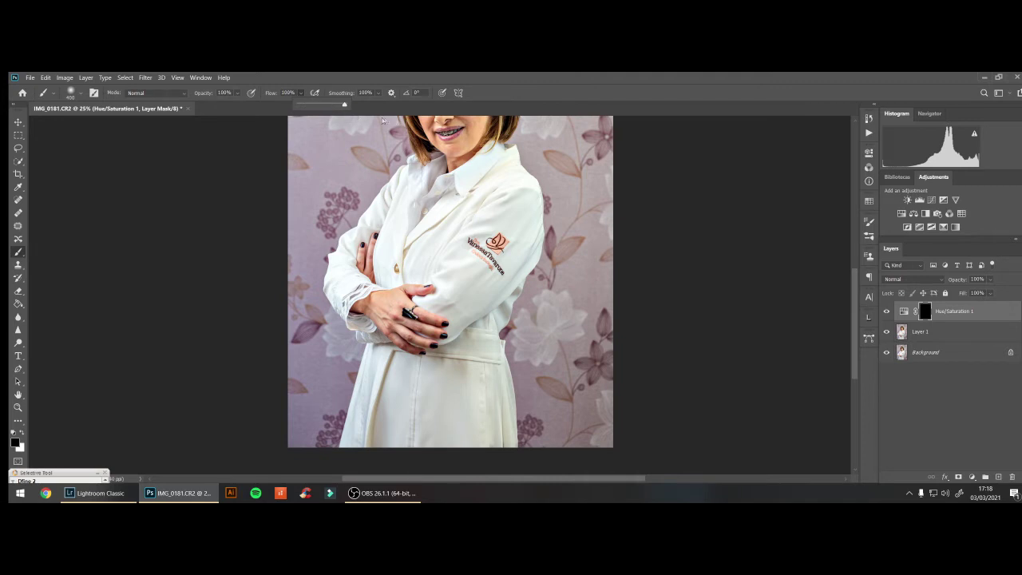
{"action": "left_click", "coordinate": [493, 435]}
- Paint the mask over the lower coat and up along the left sleeve
{"action": "mouse_move", "coordinate": [493, 435]}
{"action": "left_mouse_down"}
{"action": "mouse_move", "coordinate": [475, 406]}
{"action": "mouse_move", "coordinate": [490, 376]}
{"action": "mouse_move", "coordinate": [508, 421]}
{"action": "left_mouse_up"}
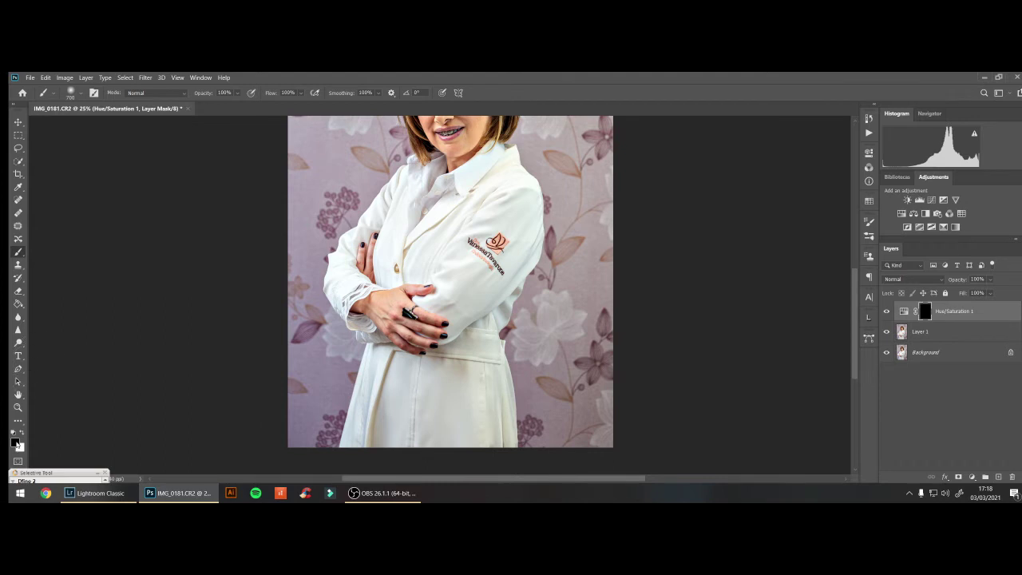
{"action": "mouse_move", "coordinate": [422, 417]}
{"action": "left_mouse_down"}
{"action": "mouse_move", "coordinate": [456, 434]}
{"action": "mouse_move", "coordinate": [499, 419]}
{"action": "mouse_move", "coordinate": [477, 335]}
{"action": "mouse_move", "coordinate": [454, 433]}
{"action": "mouse_move", "coordinate": [368, 407]}
{"action": "left_mouse_up"}
{"action": "left_click_drag", "start_coordinate": [368, 412], "coordinate": [365, 421]}
{"action": "left_click_drag", "start_coordinate": [330, 317], "coordinate": [357, 260]}
{"action": "key", "text": "bracketleft"}
{"action": "key", "text": "bracketright"}
{"action": "key", "text": "bracketright"}
{"action": "key", "text": "bracketright"}
{"action": "key", "text": "bracketright"}
{"action": "key", "text": "bracketright"}
{"action": "key", "text": "bracketleft"}
{"action": "key", "text": "bracketleft"}
{"action": "key", "text": "bracketleft"}
{"action": "key", "text": "bracketleft"}
{"action": "key", "text": "bracketleft"}
- Refit the portrait, zoom back onto the coat, and paint more of it
{"action": "scroll", "coordinate": [463, 391], "scroll_direction": "down", "scroll_amount": 1}
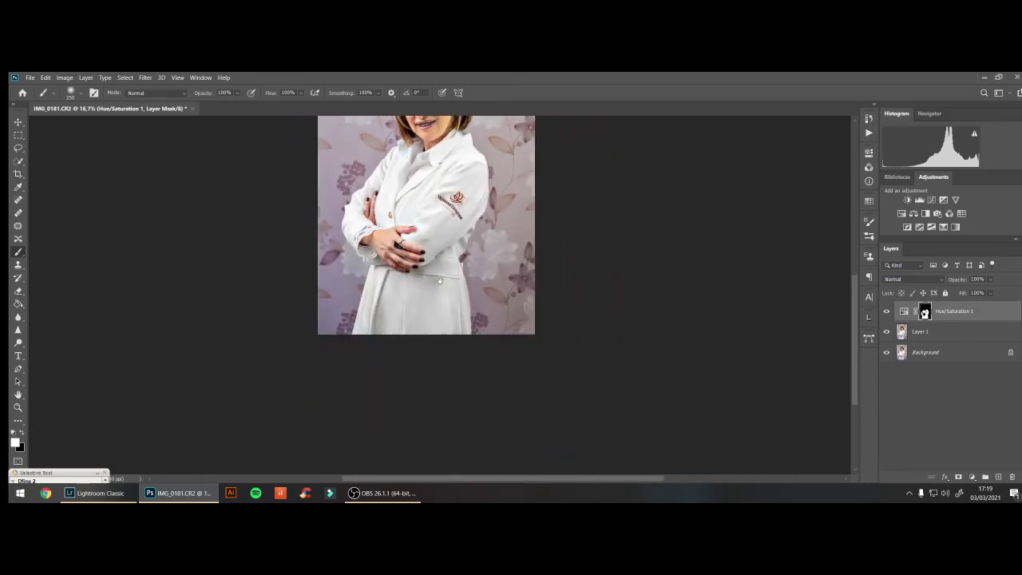
{"action": "left_click", "coordinate": [18, 407]}
{"action": "left_click", "coordinate": [308, 93]}
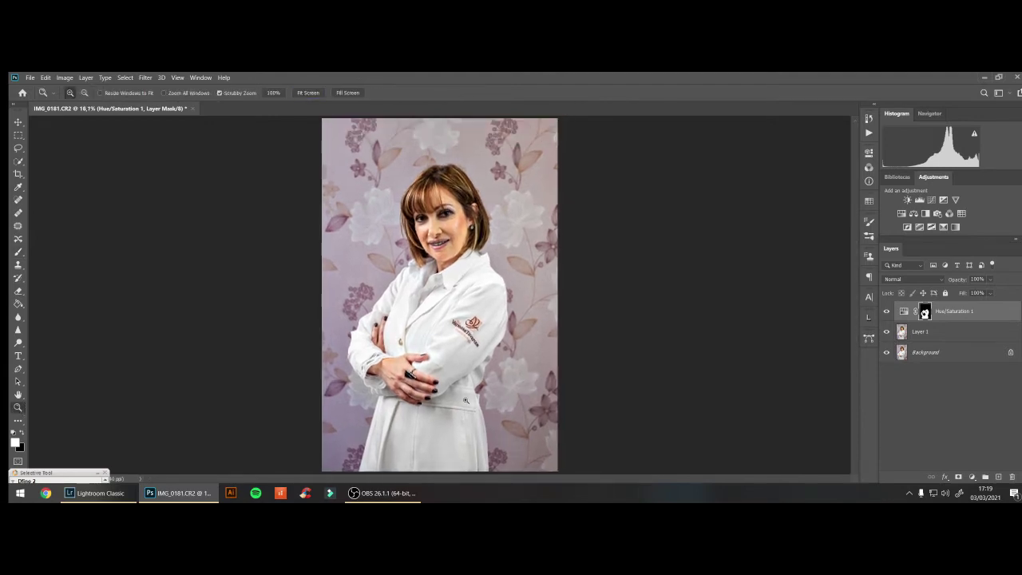
{"action": "left_click", "coordinate": [466, 400]}
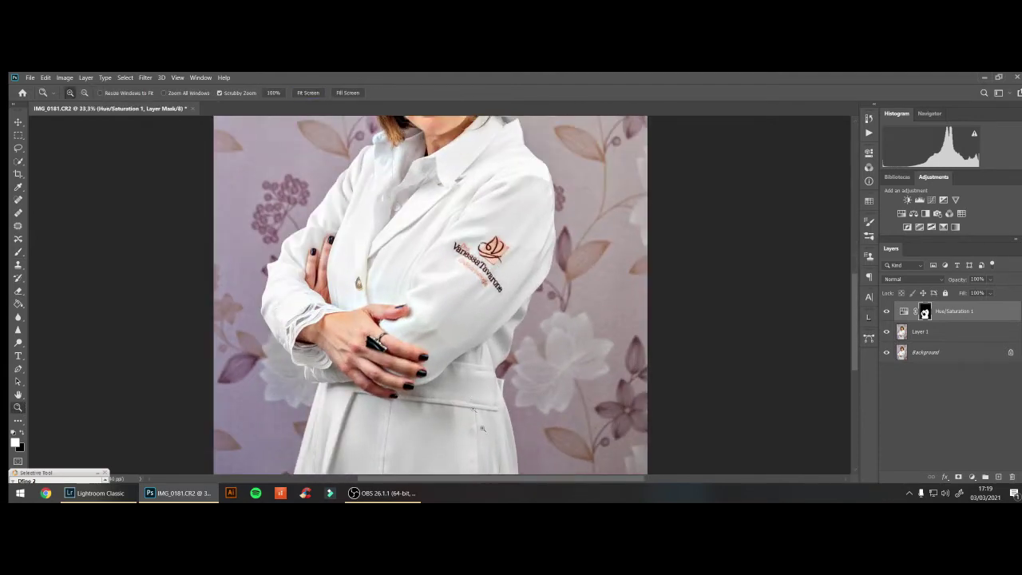
{"action": "scroll", "coordinate": [475, 426], "scroll_direction": "down", "scroll_amount": 3}
{"action": "key", "text": "b"}
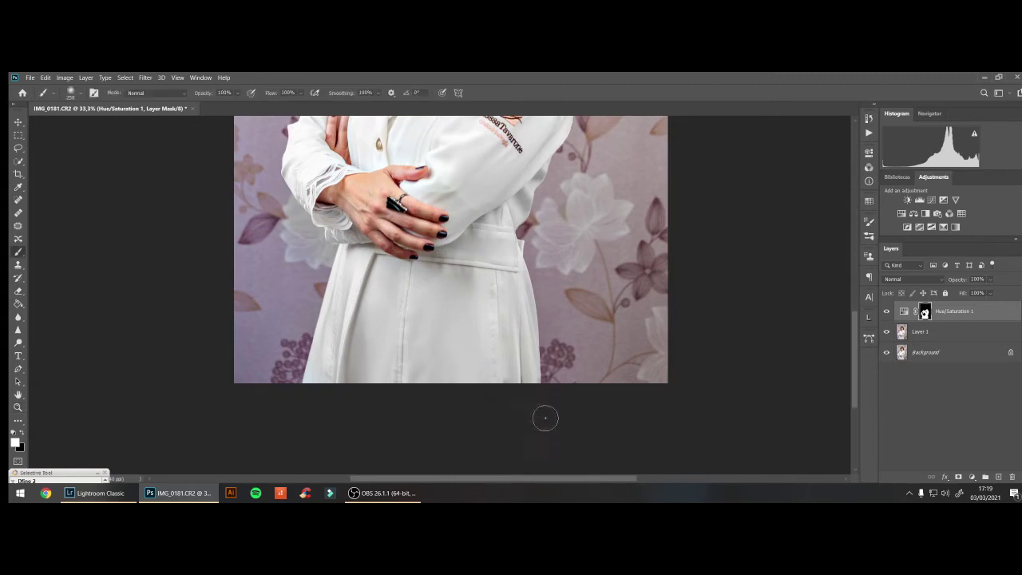
{"action": "key", "text": "bracketright"}
{"action": "key", "text": "bracketright"}
{"action": "key", "text": "bracketright"}
{"action": "key", "text": "bracketleft"}
{"action": "key", "text": "bracketleft"}
{"action": "key", "text": "bracketleft"}
{"action": "mouse_move", "coordinate": [509, 314]}
{"action": "left_mouse_down"}
{"action": "mouse_move", "coordinate": [469, 414]}
{"action": "mouse_move", "coordinate": [471, 401]}
{"action": "left_mouse_up"}
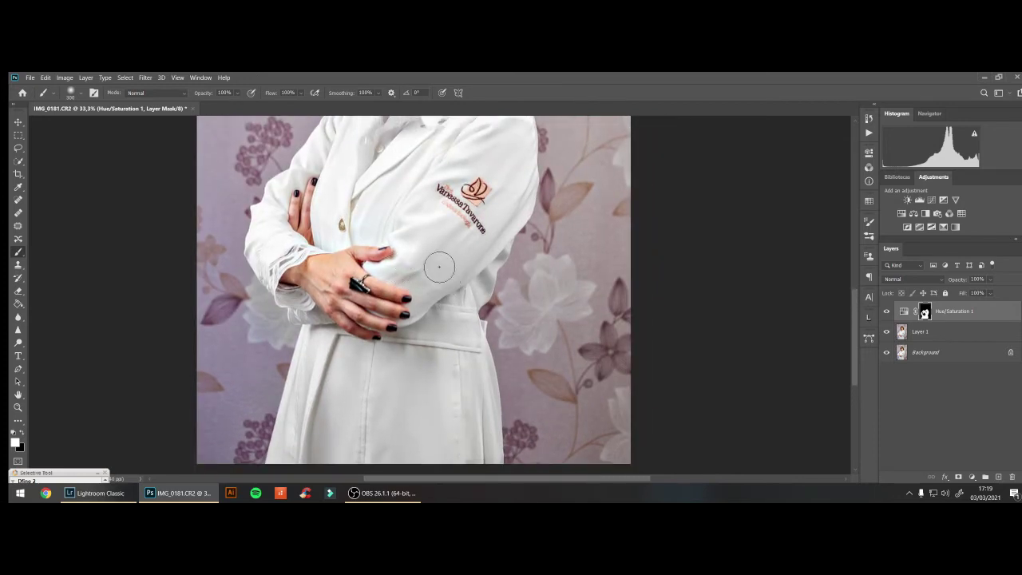
- Paint the sleeve and collar area with a resized brush to finish covering the coat
{"action": "key", "text": "bracketleft"}
{"action": "key", "text": "bracketright"}
{"action": "key", "text": "bracketright"}
{"action": "key", "text": "bracketright"}
{"action": "left_click_drag", "start_coordinate": [502, 235], "coordinate": [491, 309]}
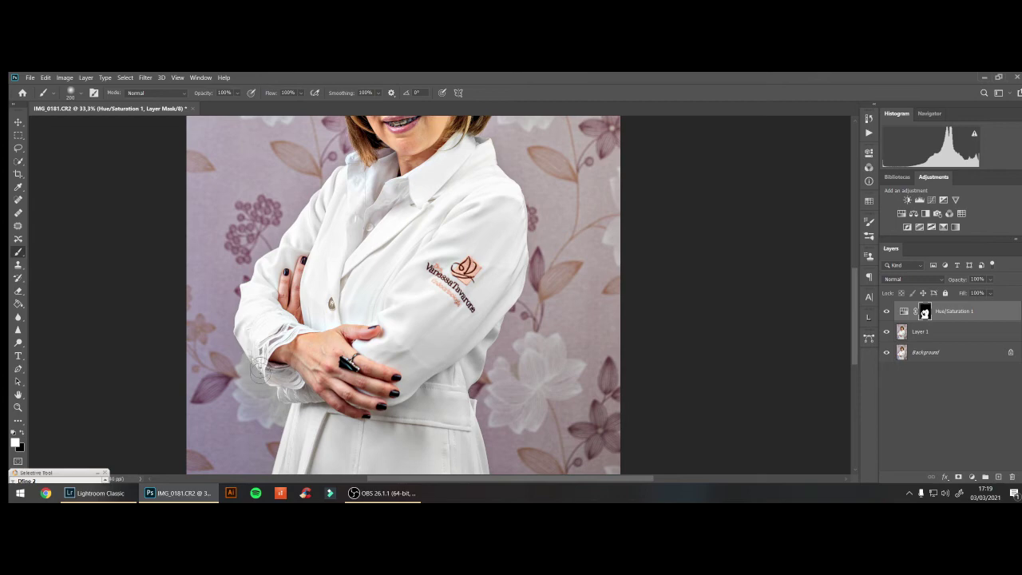
{"action": "key", "text": "bracketright"}
{"action": "key", "text": "bracketright"}
{"action": "key", "text": "bracketleft"}
{"action": "key", "text": "bracketleft"}
{"action": "key", "text": "bracketleft"}
{"action": "key", "text": "bracketright"}
{"action": "key", "text": "bracketleft"}
{"action": "key", "text": "bracketleft"}
{"action": "key", "text": "bracketright"}
{"action": "key", "text": "bracketright"}
{"action": "key", "text": "bracketright"}
{"action": "key", "text": "bracketleft"}
{"action": "key", "text": "bracketleft"}
{"action": "key", "text": "bracketright"}
{"action": "key", "text": "bracketright"}
{"action": "key", "text": "bracketright"}
{"action": "key", "text": "bracketright"}
{"action": "left_click_drag", "start_coordinate": [473, 349], "coordinate": [518, 281]}
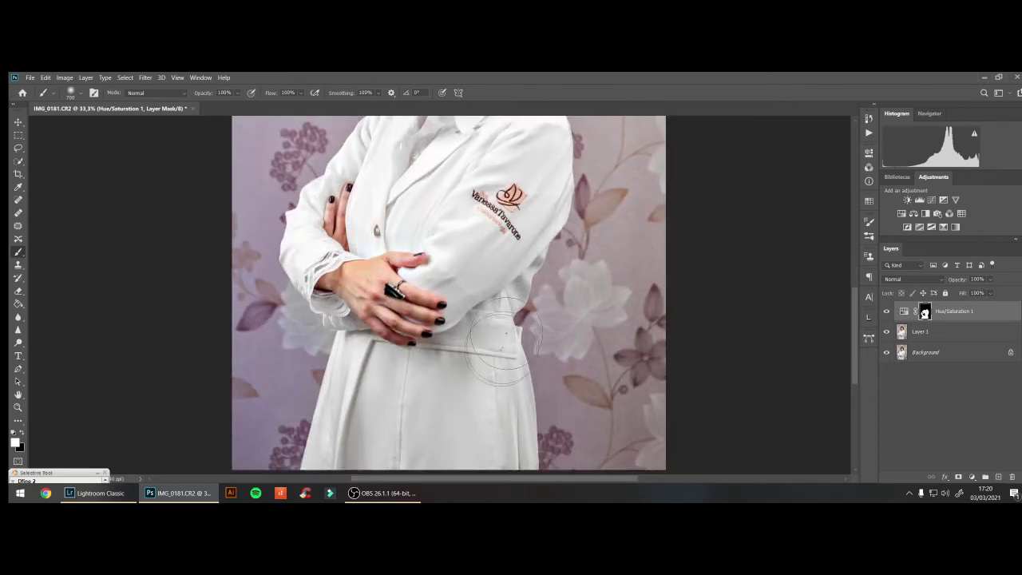
- Compare Hue/Saturation 1 on and off, then merge it into Layer 1
{"action": "left_click", "coordinate": [18, 406]}
{"action": "left_click", "coordinate": [308, 92]}
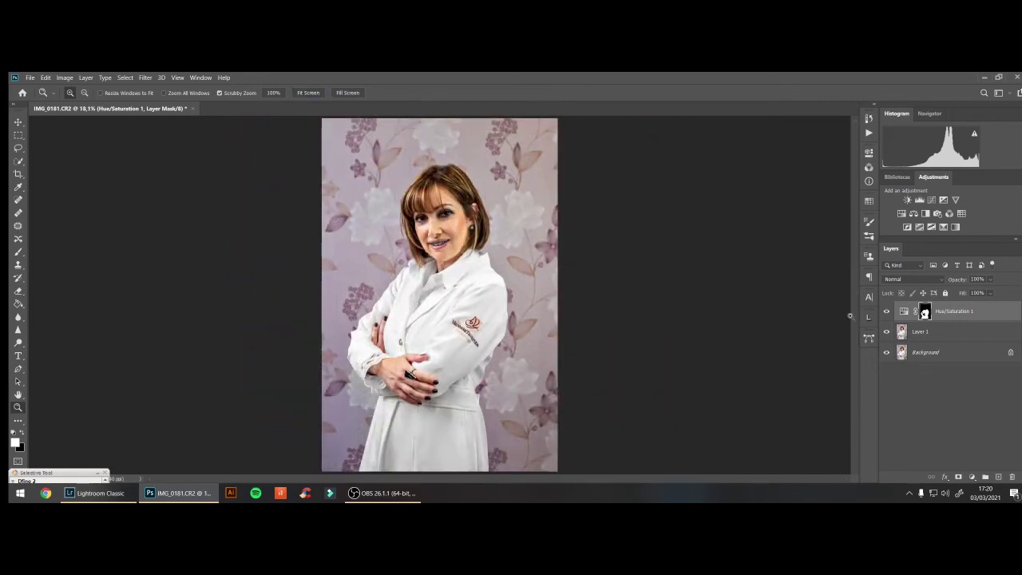
{"action": "left_click", "coordinate": [887, 312]}
{"action": "left_click", "coordinate": [888, 313]}
{"action": "left_click", "coordinate": [887, 312]}
{"action": "left_click", "coordinate": [887, 313]}
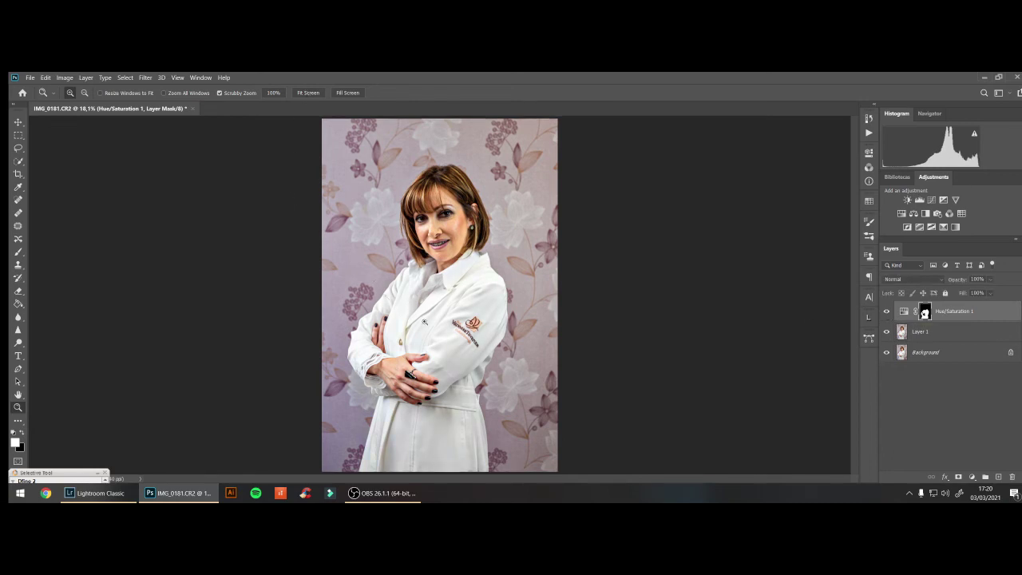
{"action": "key", "text": "ctrl+minus"}
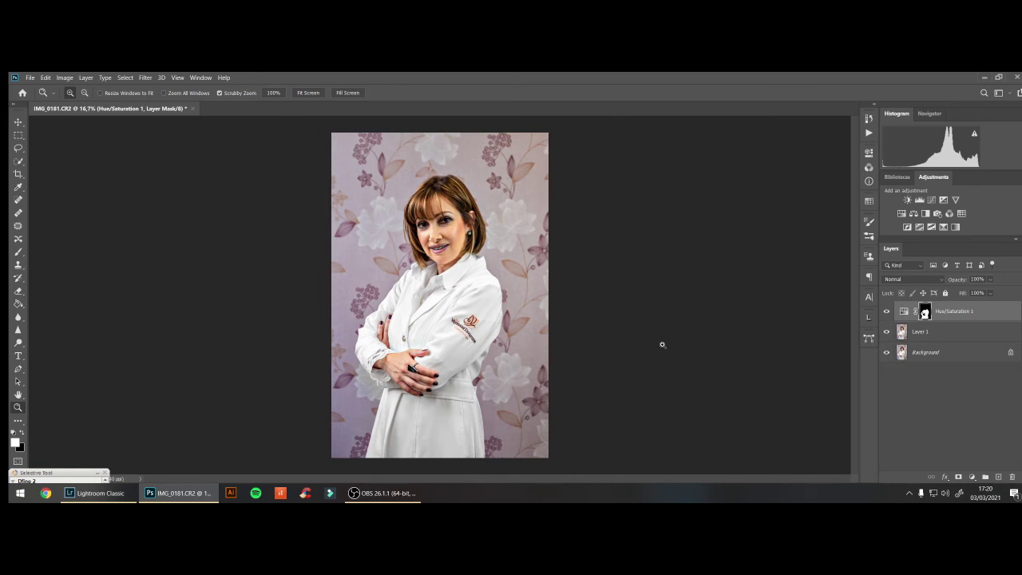
{"action": "key", "text": "ctrl+plus"}
{"action": "left_click", "coordinate": [936, 356], "text": "shift"}
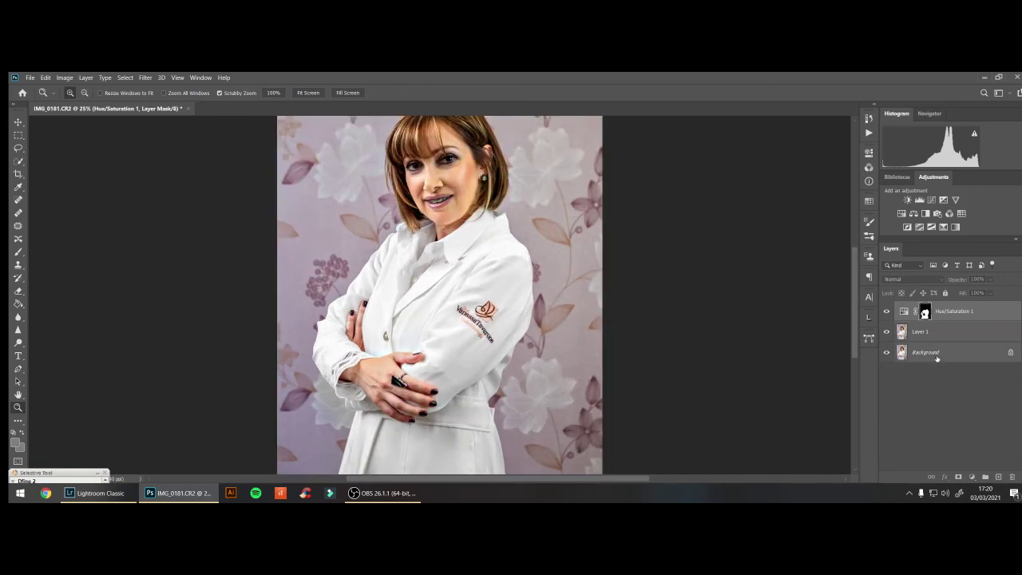
{"action": "key", "text": "ctrl+e"}
- Add a Vibrance layer with slightly lowered vibrance and merge all layers into Background
{"action": "left_click", "coordinate": [308, 93]}
{"action": "left_click", "coordinate": [901, 214]}
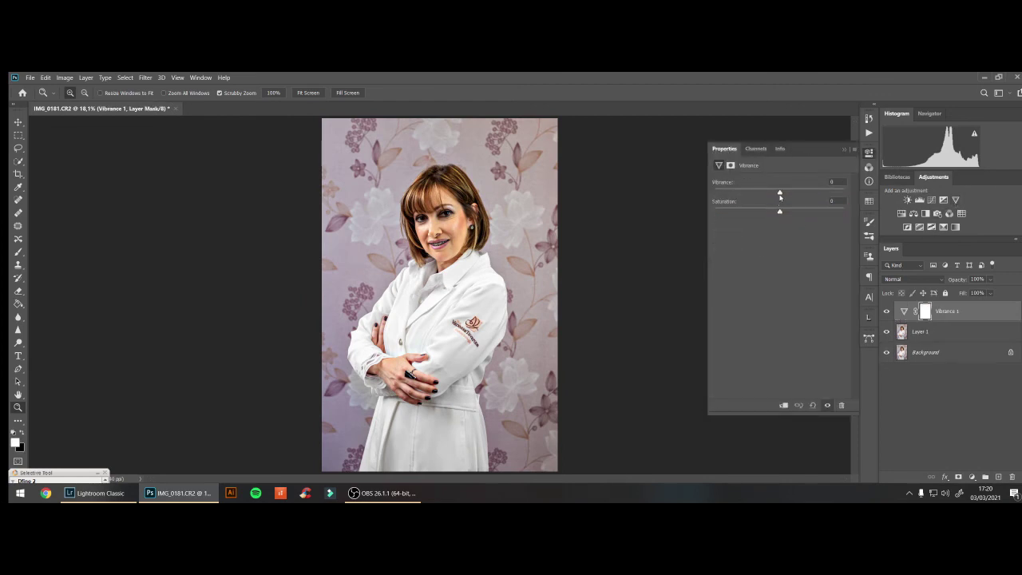
{"action": "left_click_drag", "start_coordinate": [774, 194], "coordinate": [772, 194]}
{"action": "left_click", "coordinate": [844, 150]}
{"action": "left_click", "coordinate": [934, 360], "text": "shift"}
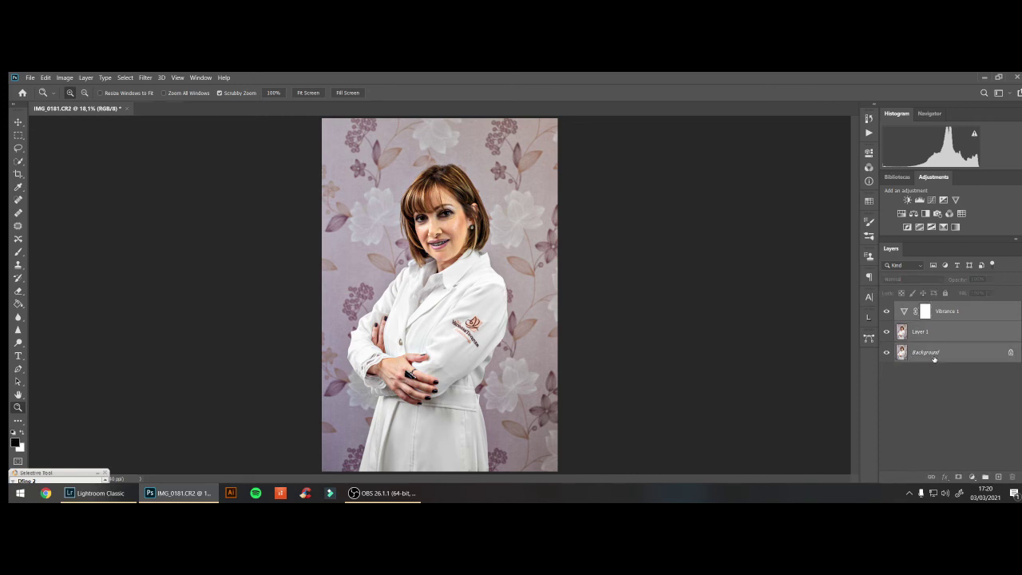
{"action": "left_click", "coordinate": [934, 355], "text": "ctrl"}
{"action": "key", "text": "ctrl+e"}
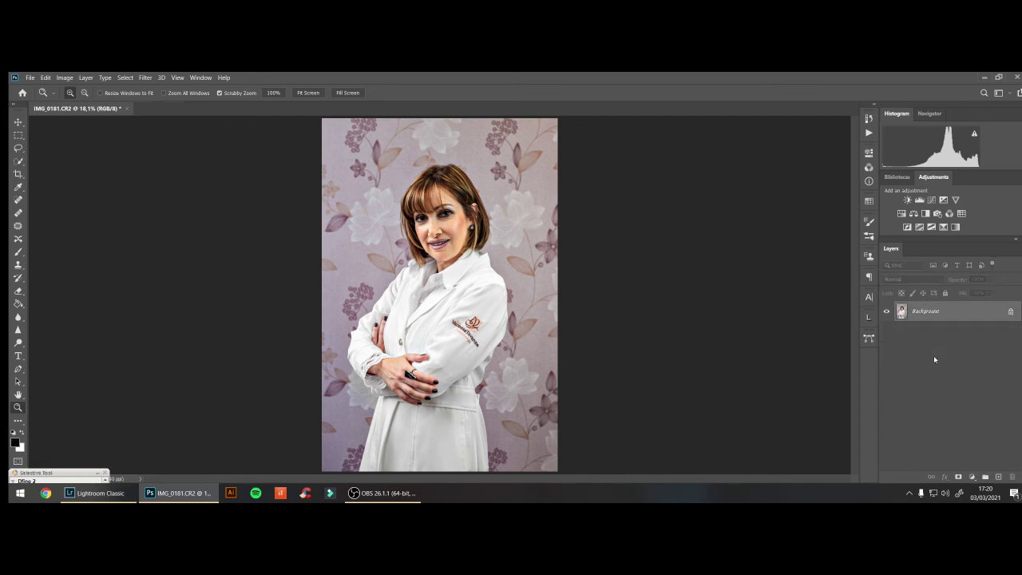
- Apply a negative Post Crop Vignetting amount via Camera Raw Filter, then merge down
{"action": "left_click", "coordinate": [126, 77]}
{"action": "mouse_move", "coordinate": [145, 77]}
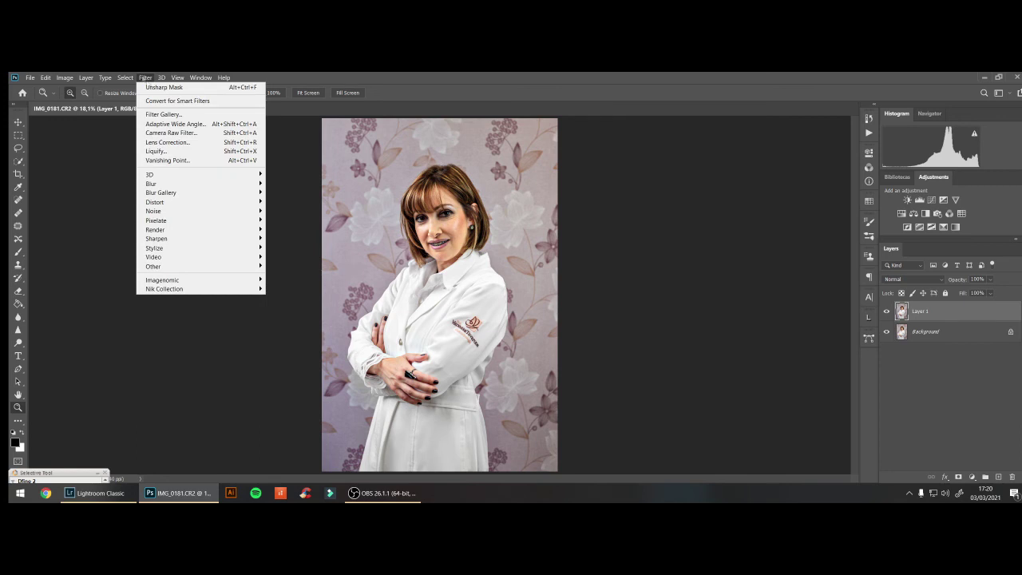
{"action": "left_click", "coordinate": [183, 133]}
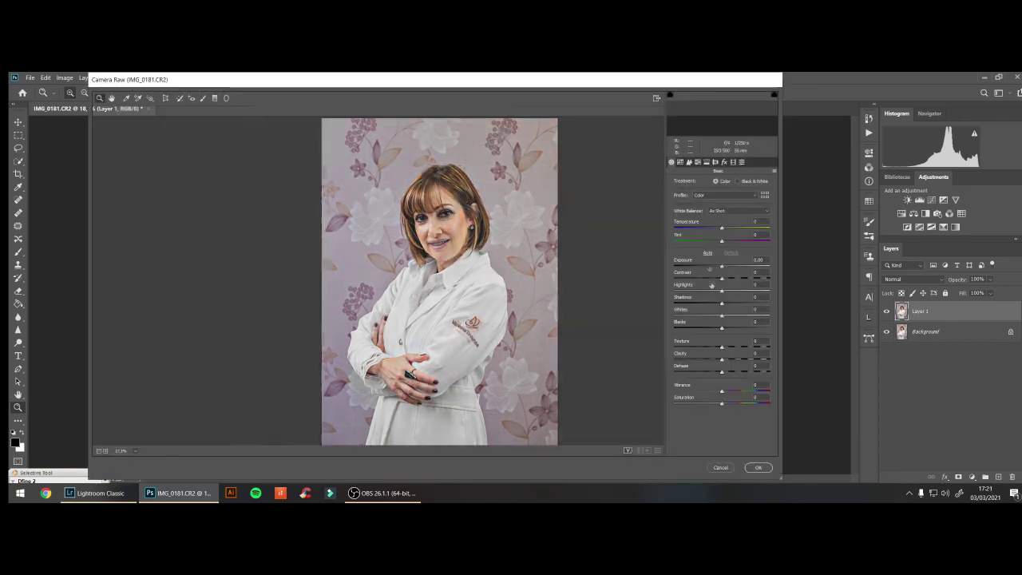
{"action": "left_click", "coordinate": [724, 162]}
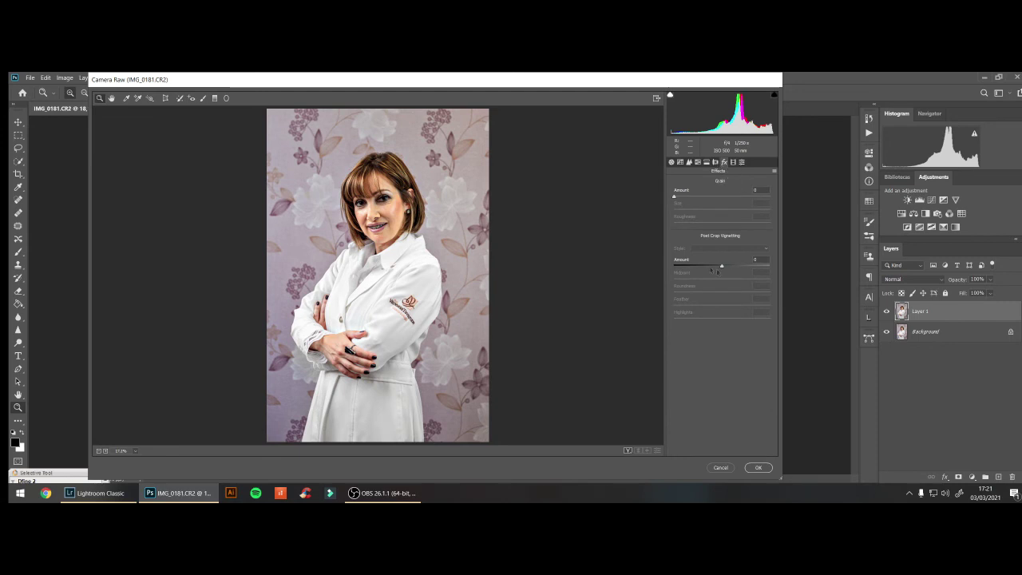
{"action": "left_click_drag", "start_coordinate": [721, 266], "coordinate": [716, 267]}
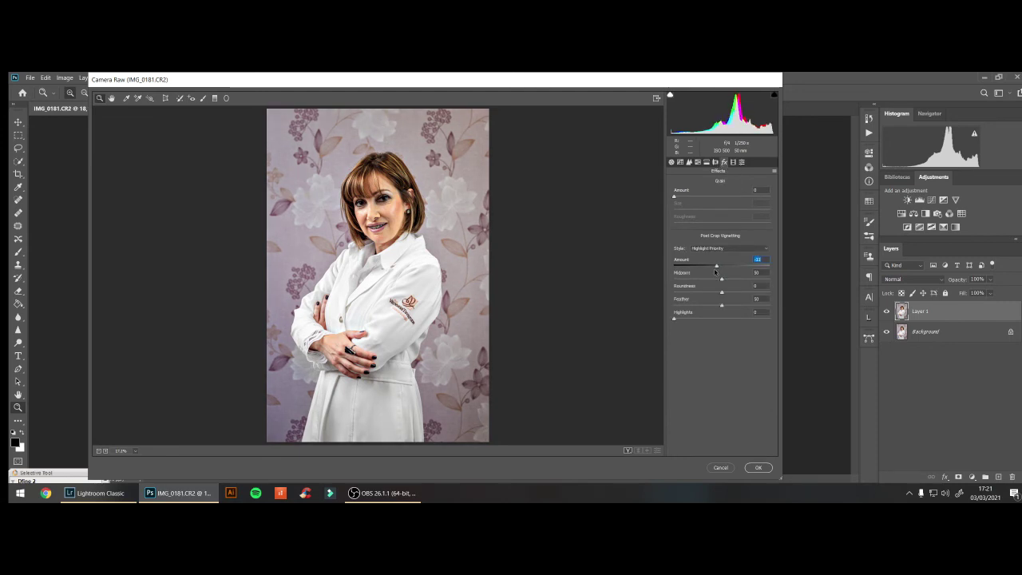
{"action": "left_click_drag", "start_coordinate": [715, 272], "coordinate": [714, 272]}
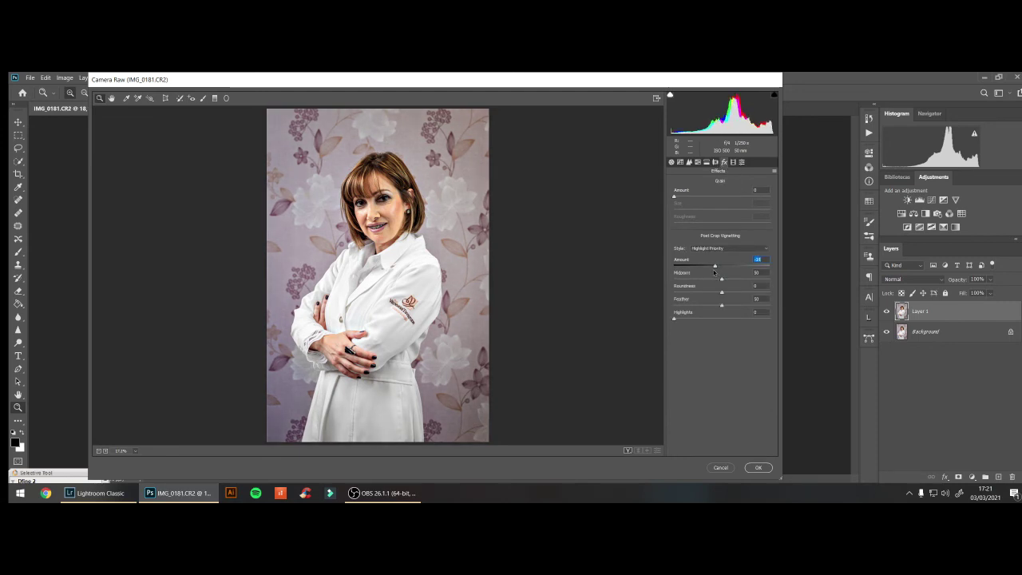
{"action": "left_click", "coordinate": [758, 467]}
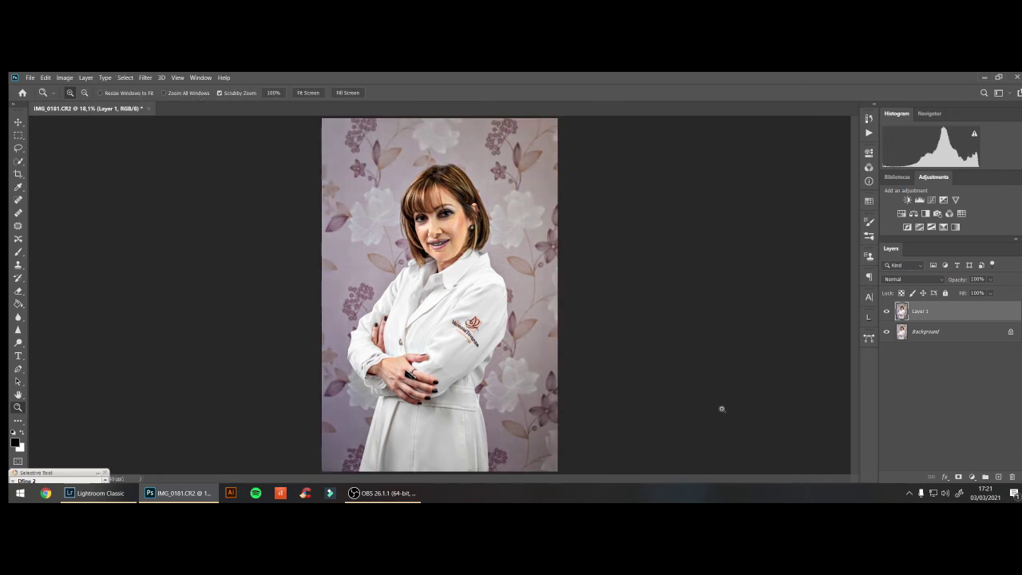
{"action": "key", "text": "ctrl+e"}
- Duplicate the background and set Image Size height to 2048 px, giving 1365 × 2048
{"action": "key", "text": "ctrl+j"}
{"action": "left_click", "coordinate": [64, 77]}
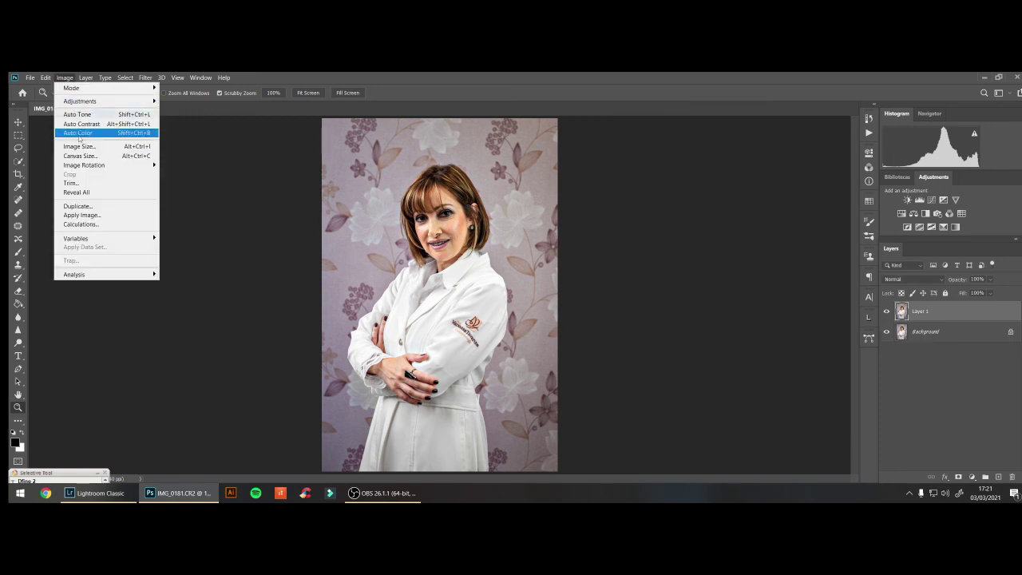
{"action": "left_click", "coordinate": [80, 142]}
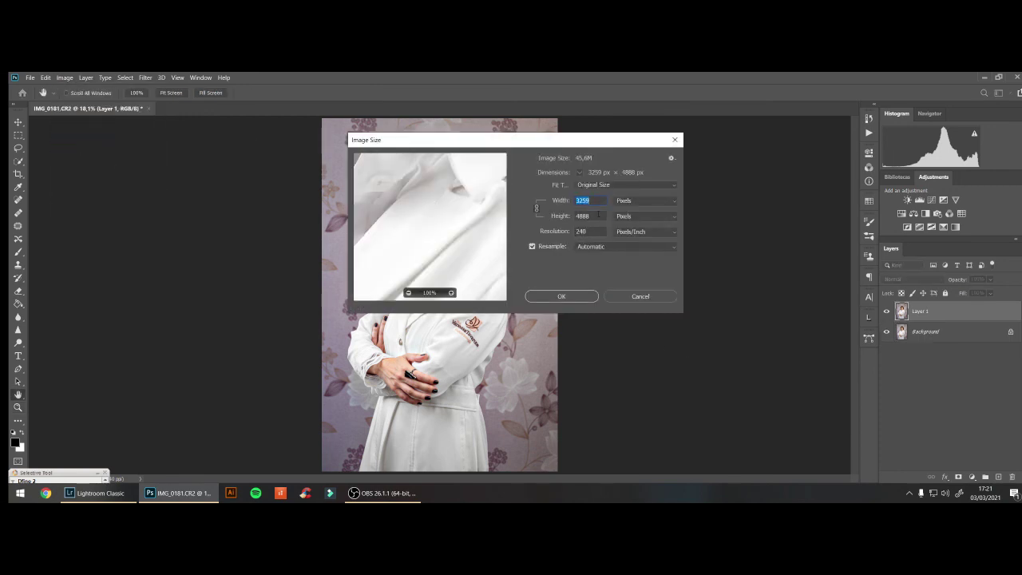
{"action": "left_click", "coordinate": [598, 214]}
{"action": "type", "text": "2048"}
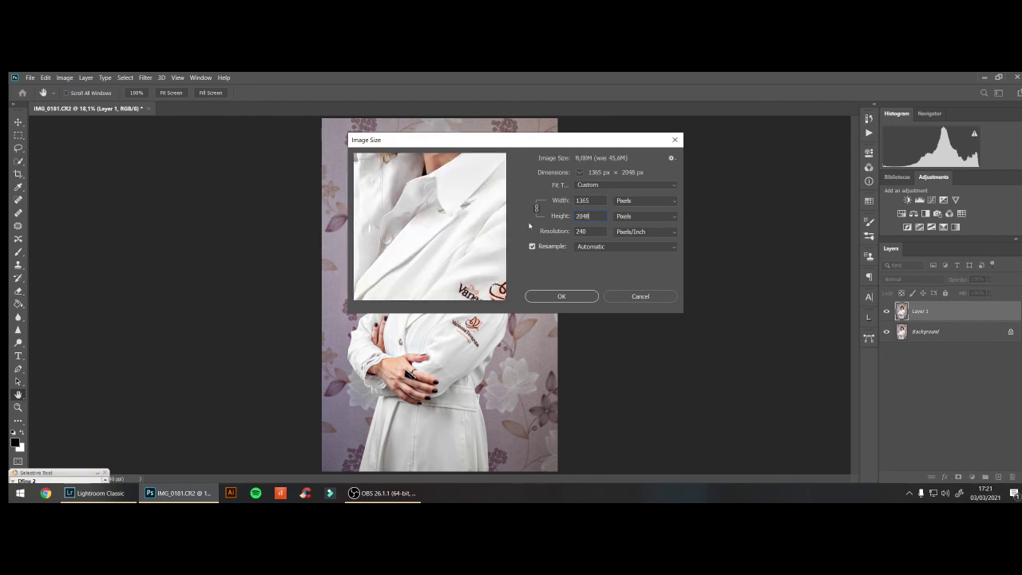
{"action": "left_click", "coordinate": [589, 297]}
{"action": "key", "text": "z"}
{"action": "left_click", "coordinate": [305, 93]}
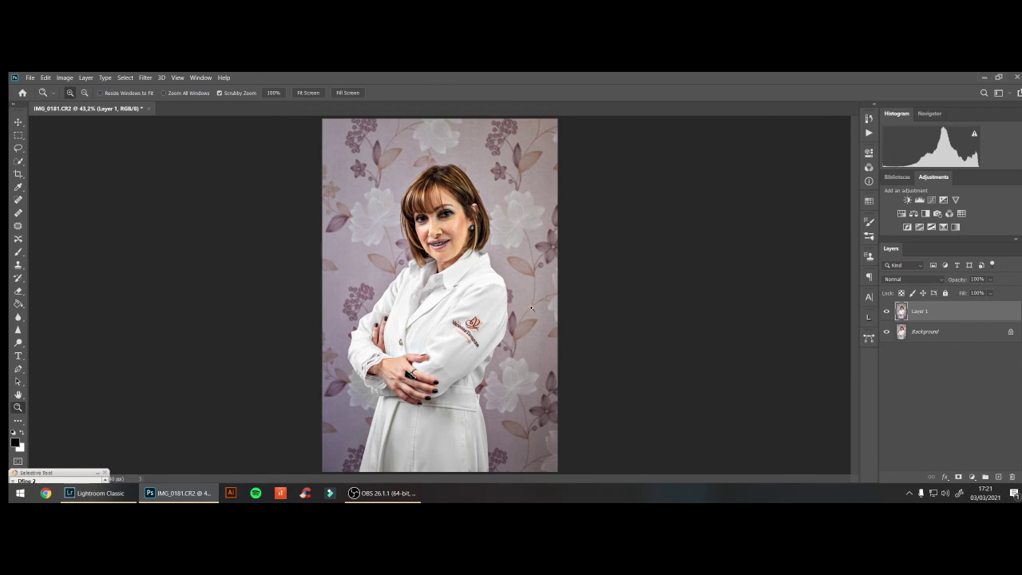
- Export a 100% quality JPG with embedded colour profile as IMG_0181 in the 2048 folder
{"action": "left_click", "coordinate": [29, 78]}
{"action": "mouse_move", "coordinate": [41, 216]}
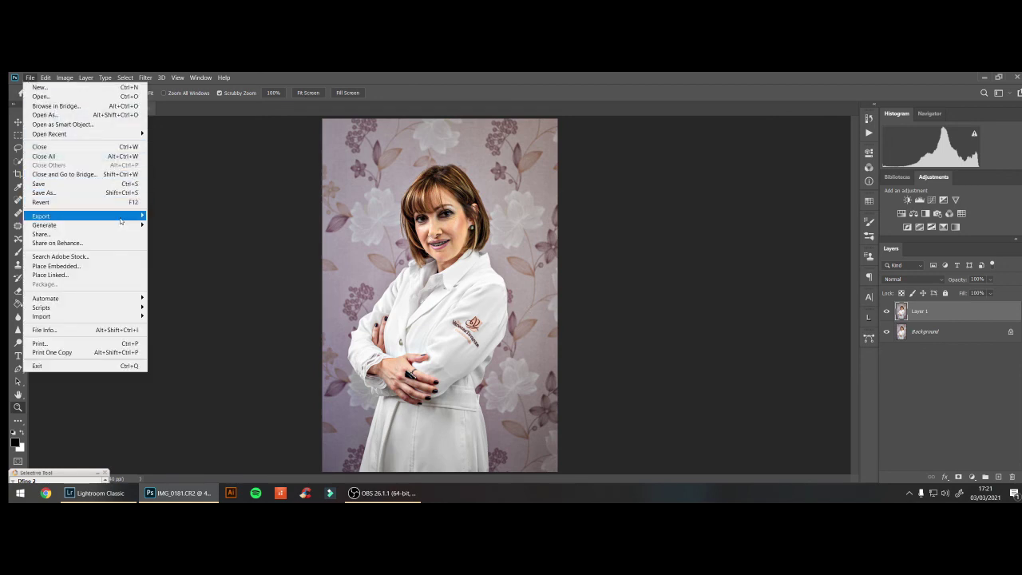
{"action": "left_click", "coordinate": [170, 224]}
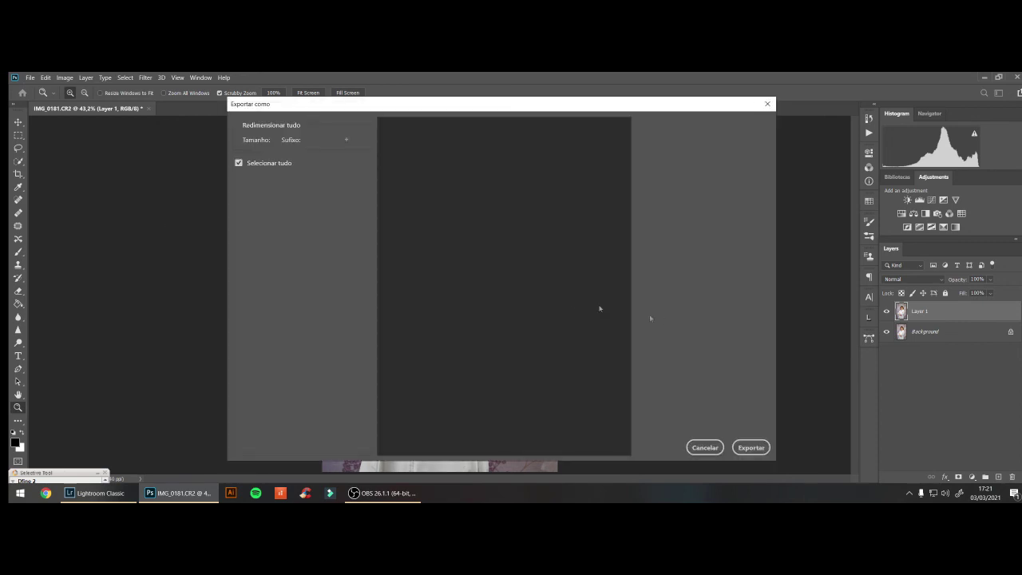
{"action": "left_click", "coordinate": [734, 413]}
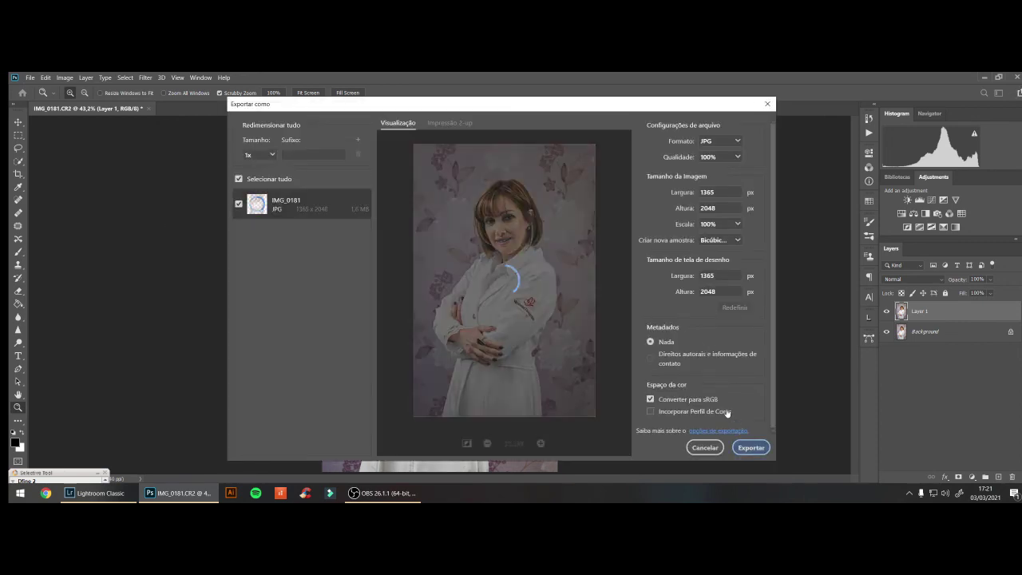
{"action": "left_click", "coordinate": [751, 447]}
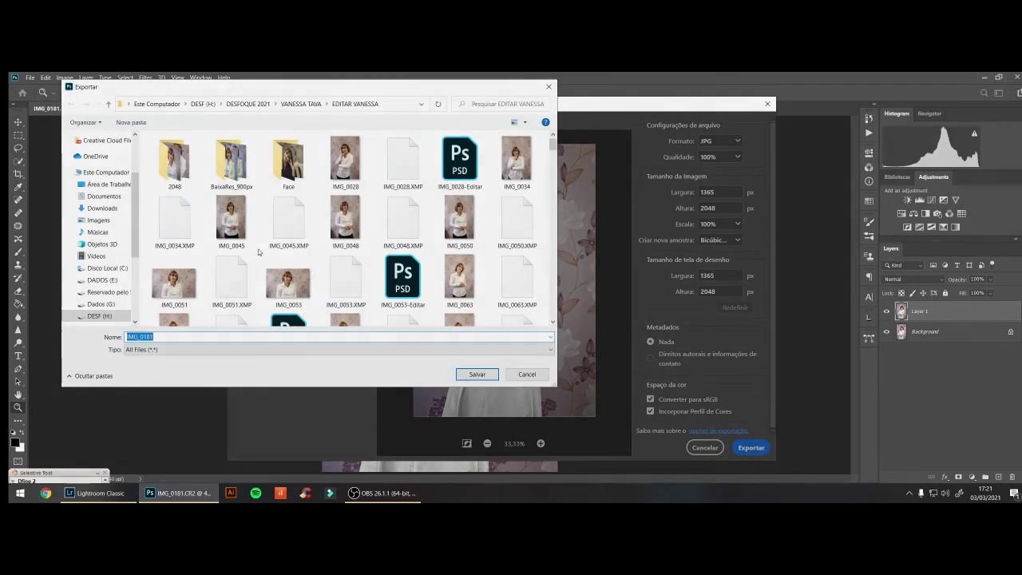
{"action": "double_click", "coordinate": [175, 159]}
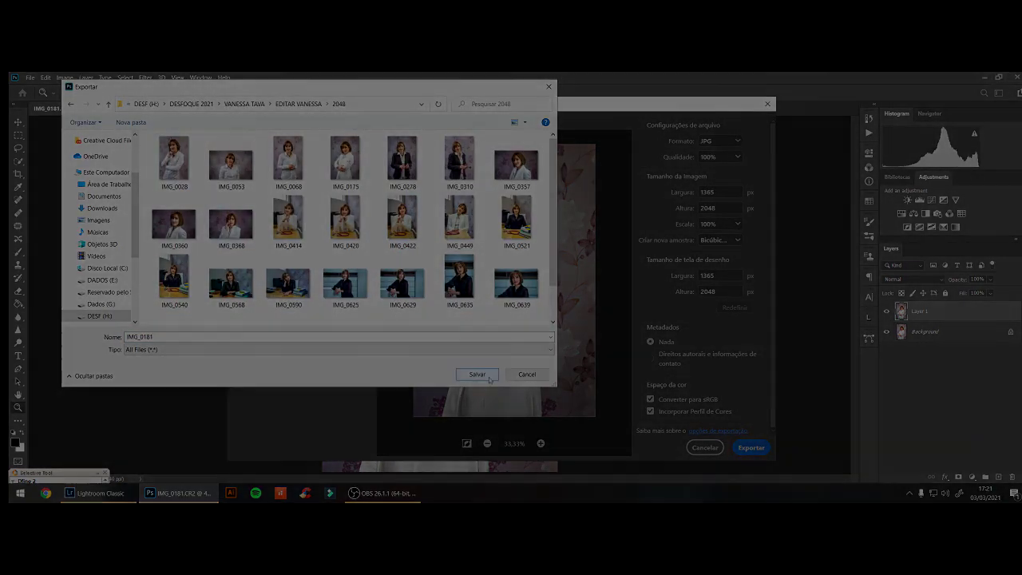
{"action": "left_click", "coordinate": [487, 375]}
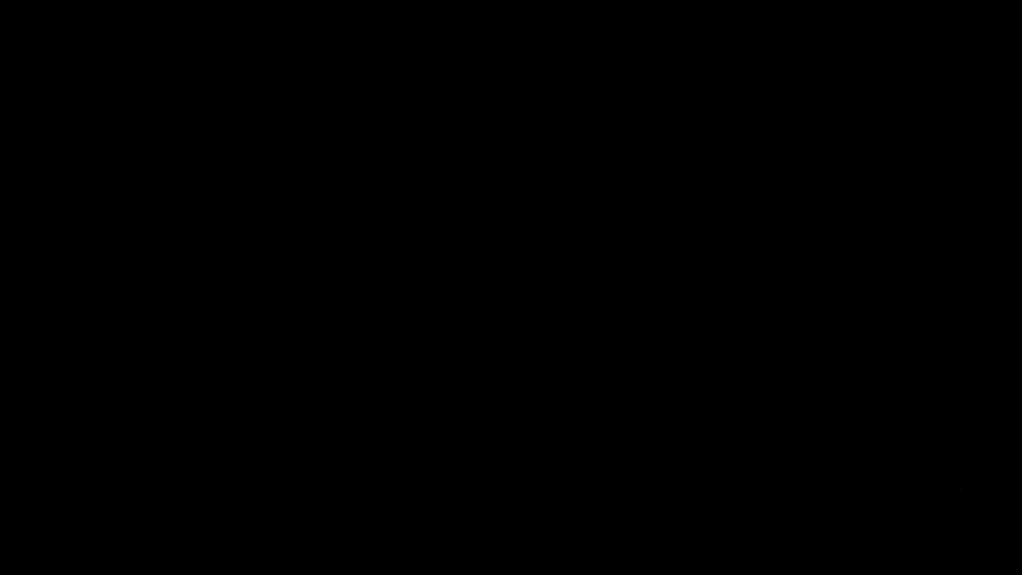